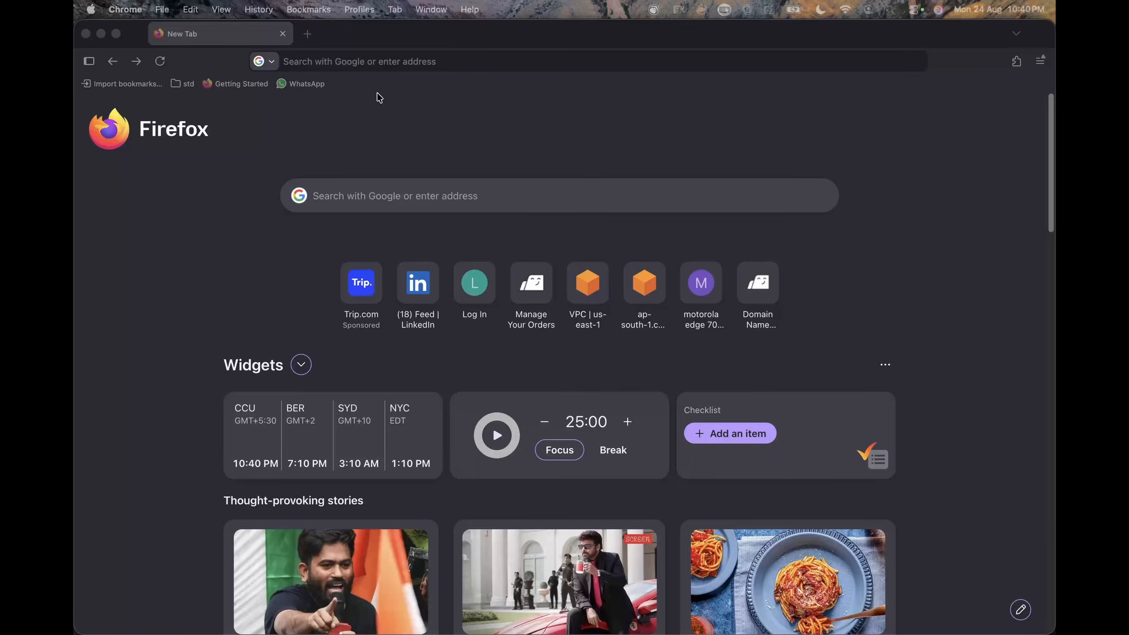
# Search the web for "braodcom vmware fusion".
pyautogui.click(367, 61)
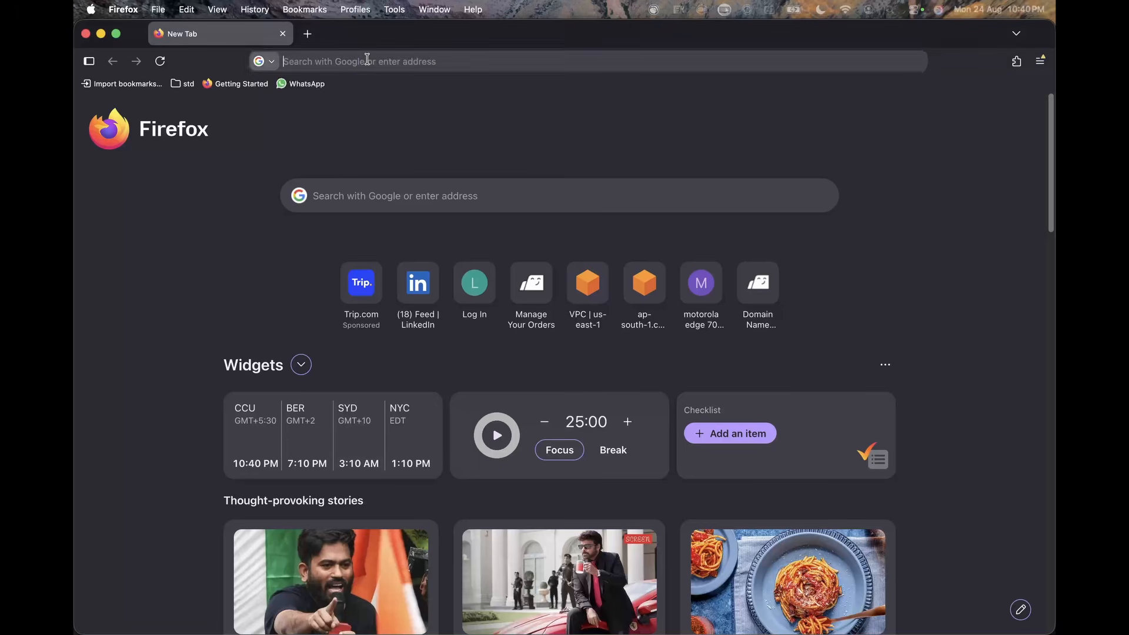
pyautogui.click(304, 59)
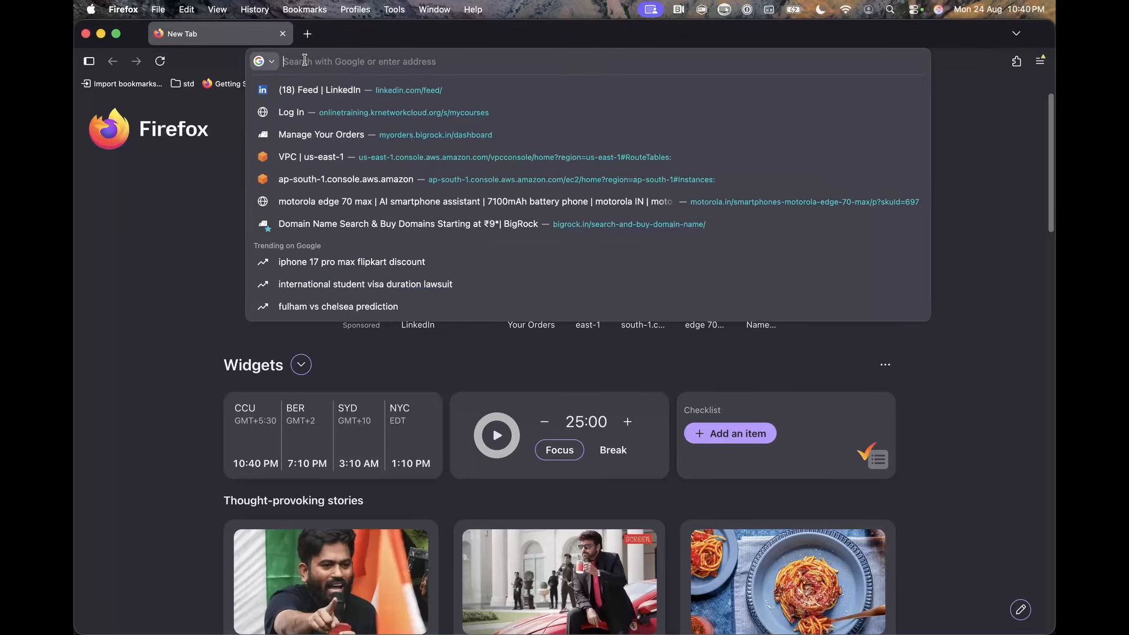
pyautogui.write('braodcom')
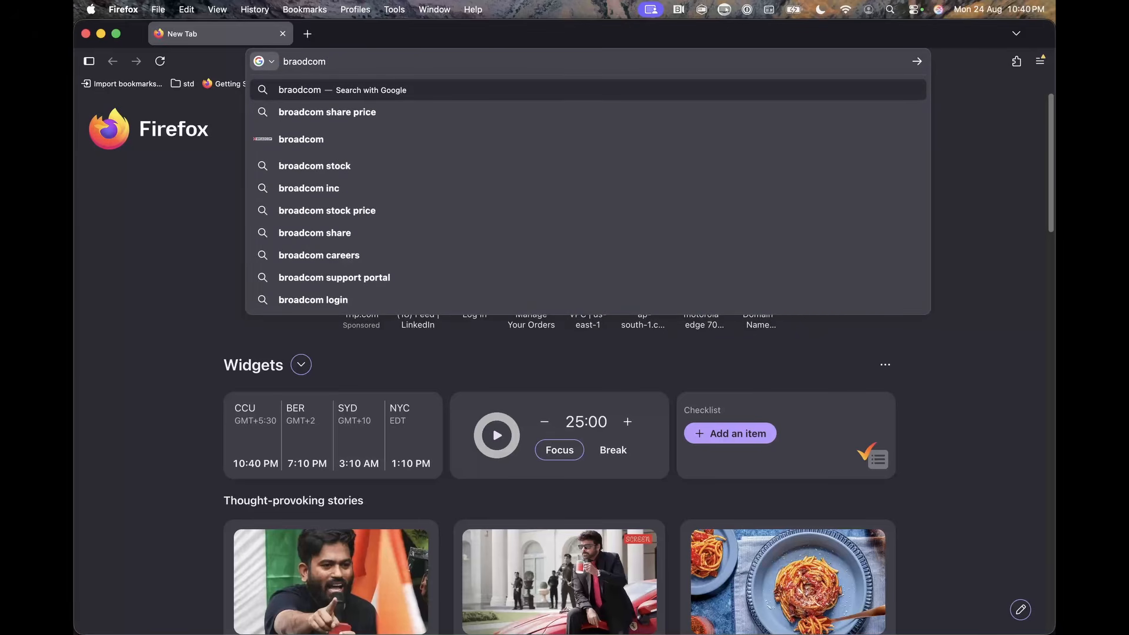
pyautogui.write(' vmware')
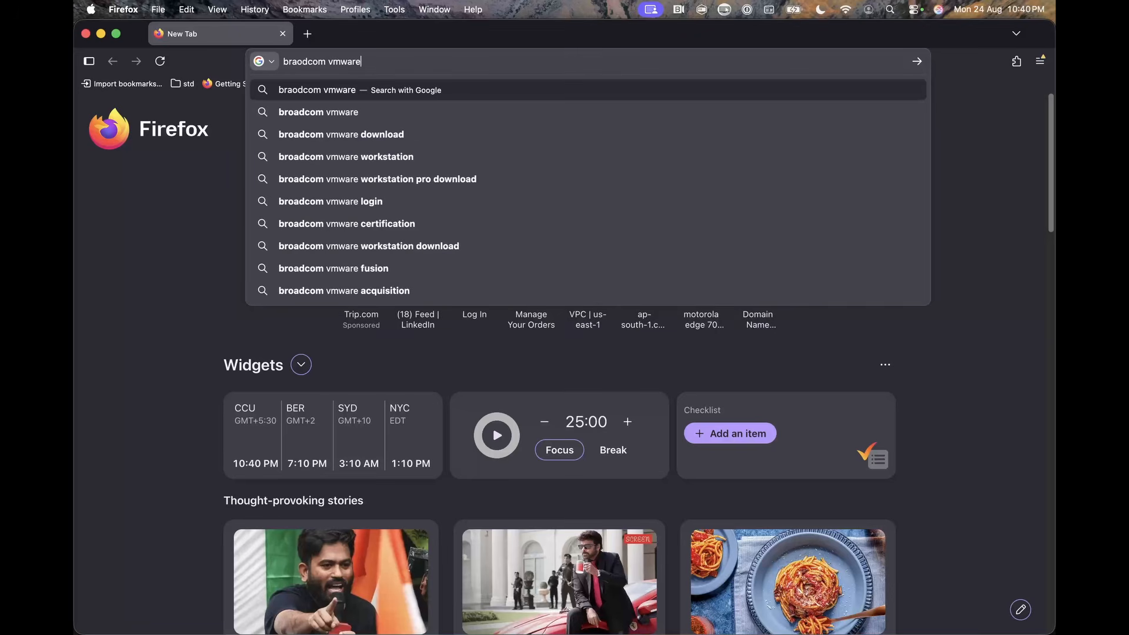
pyautogui.write('f')
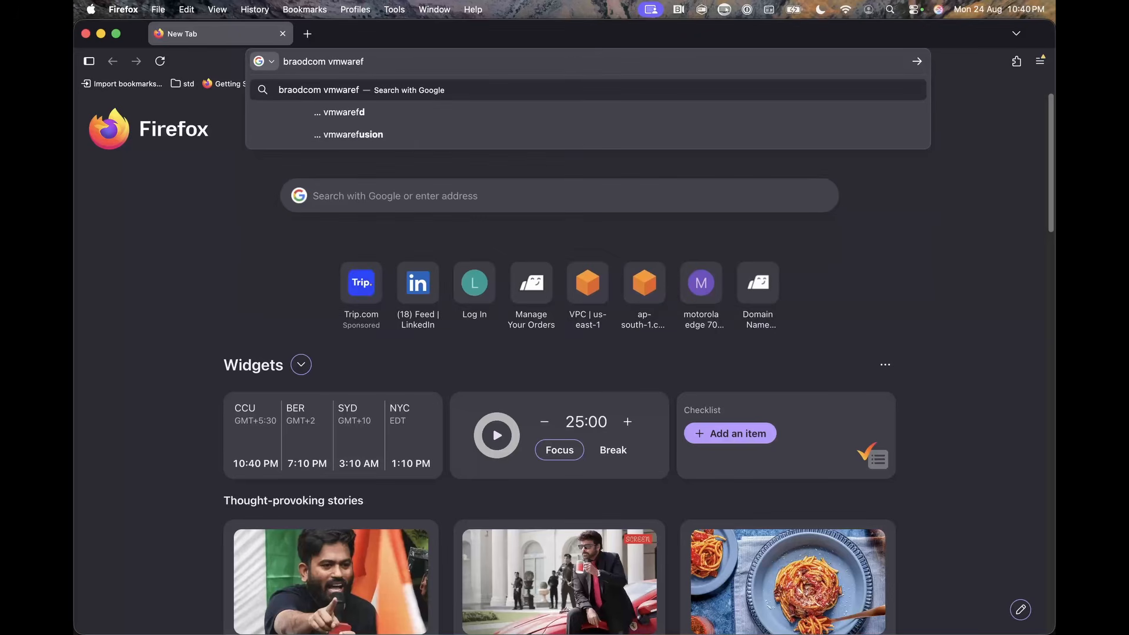
pyautogui.write('usion')
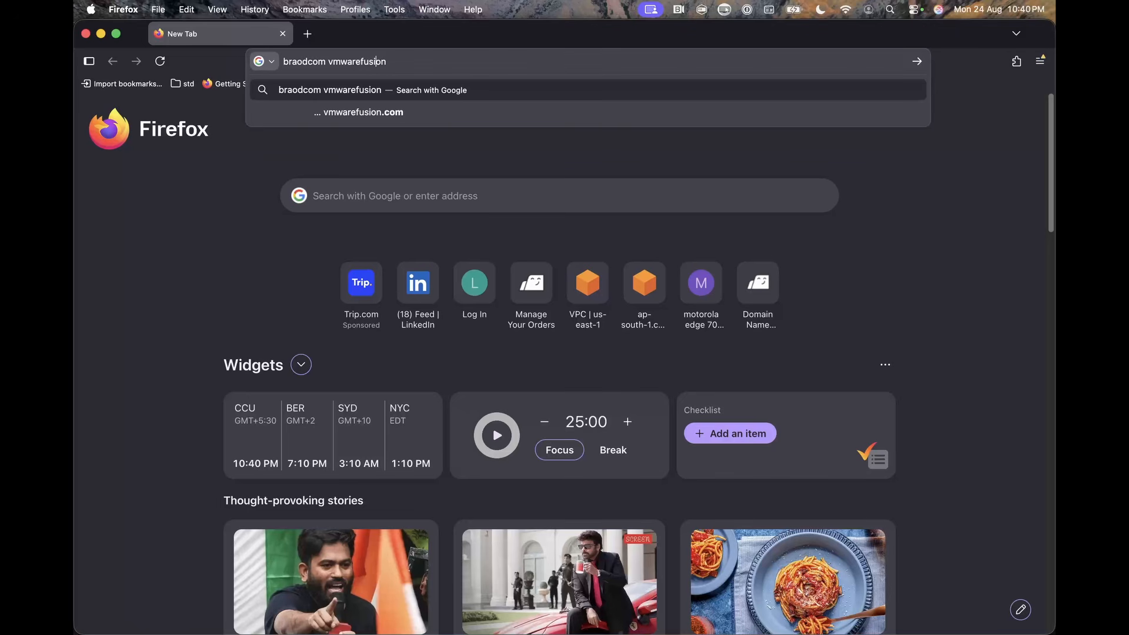
pyautogui.press('Return')
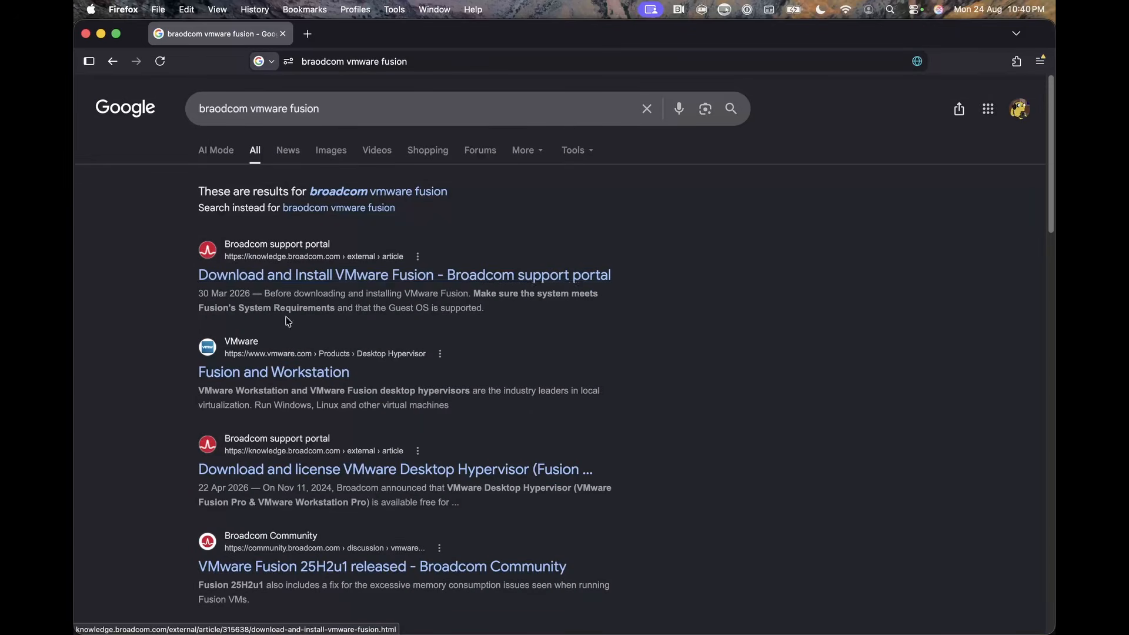
# Open the Broadcom article on downloading and installing VMware Fusion and follow its VMware Fusion Pro download link.
pyautogui.keyDown('super'); pyautogui.click(337, 277); pyautogui.keyUp('super')
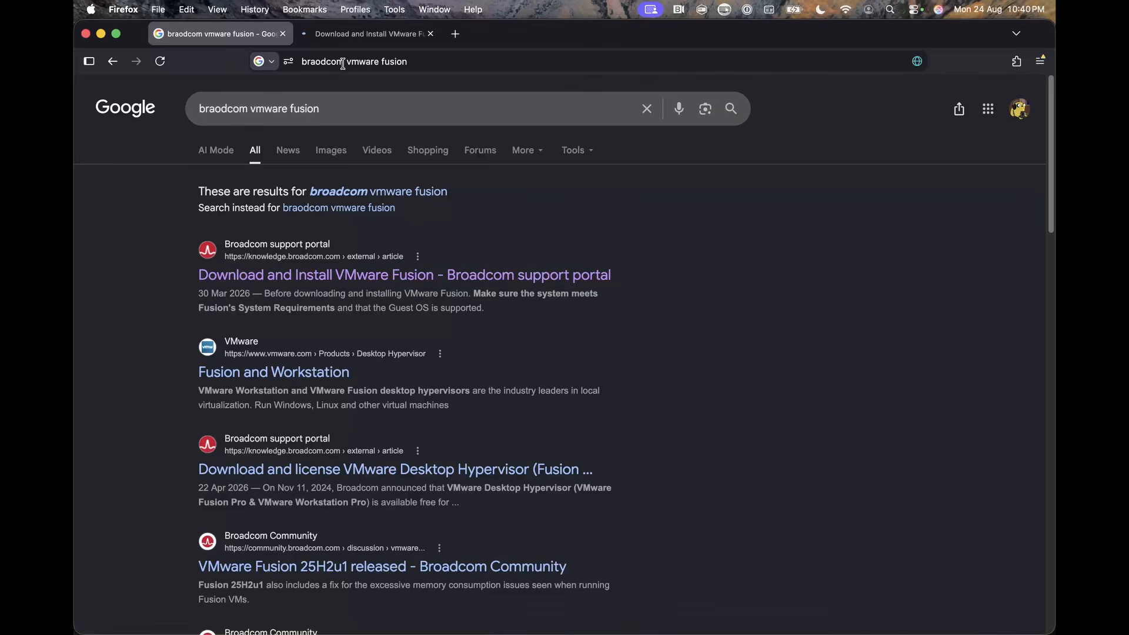
pyautogui.click(346, 36)
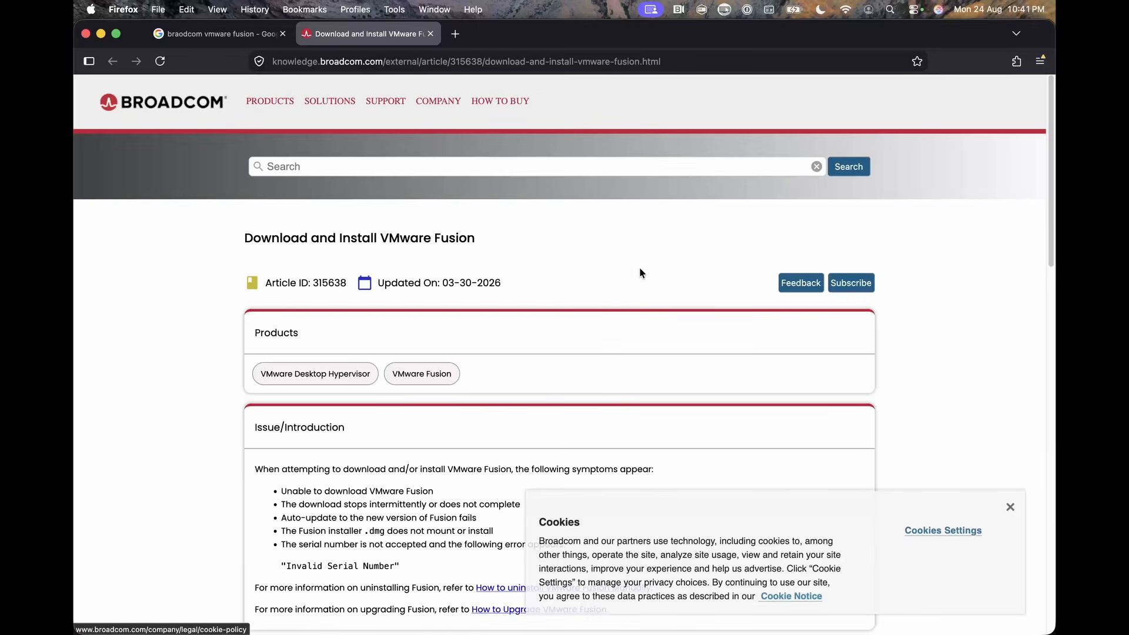
pyautogui.scroll(-6, 620, 263)
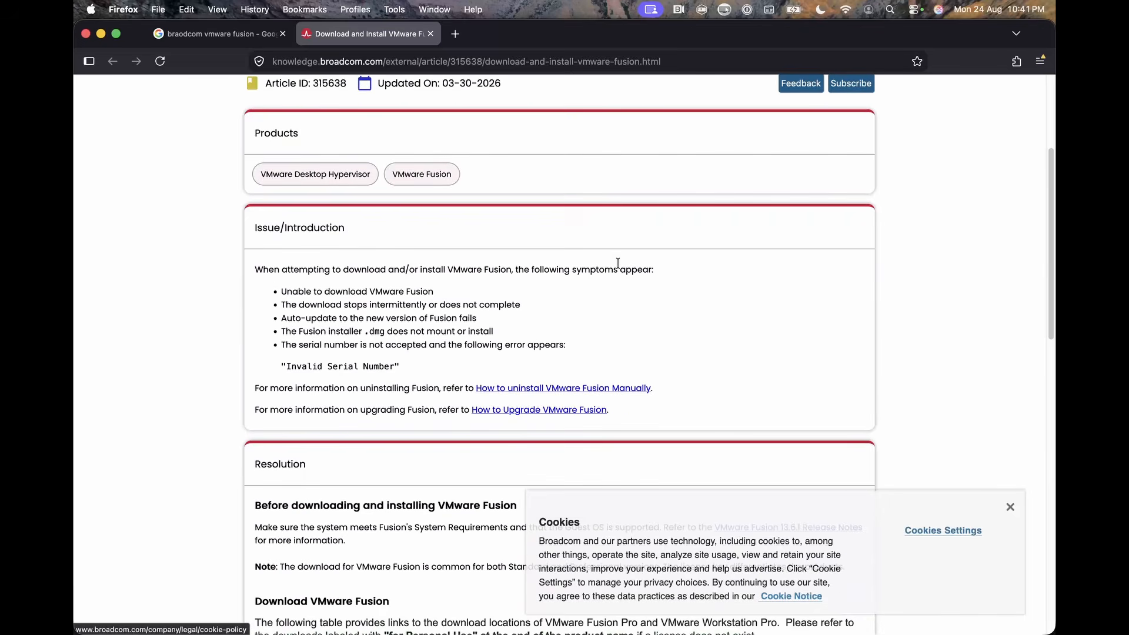
pyautogui.scroll(-6, 620, 269)
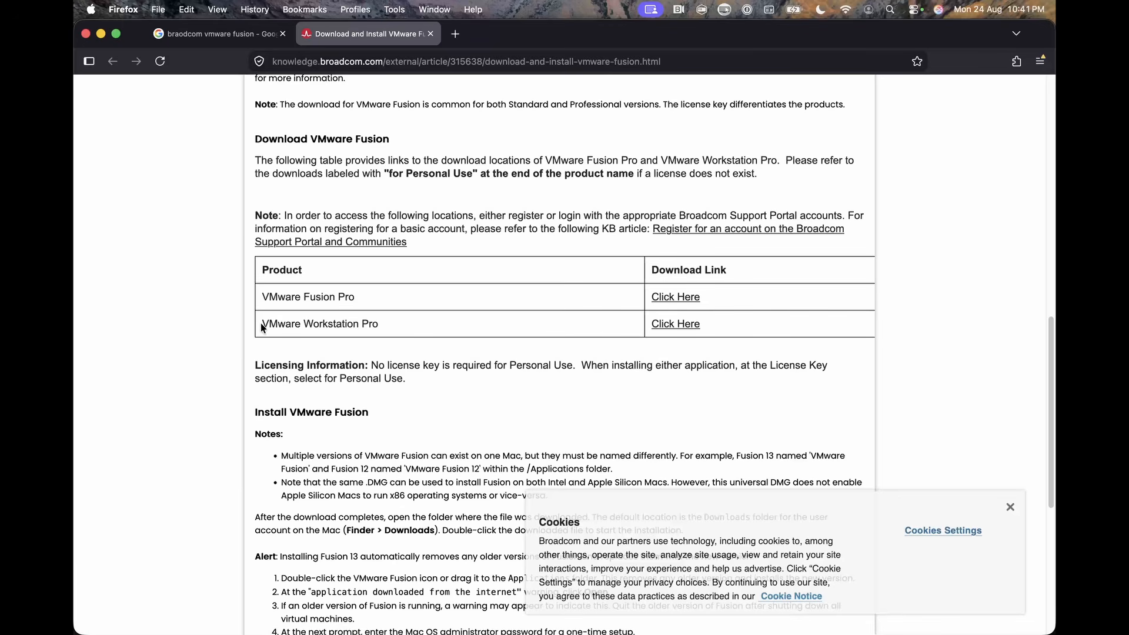
pyautogui.moveTo(266, 324); pyautogui.dragTo(372, 324)
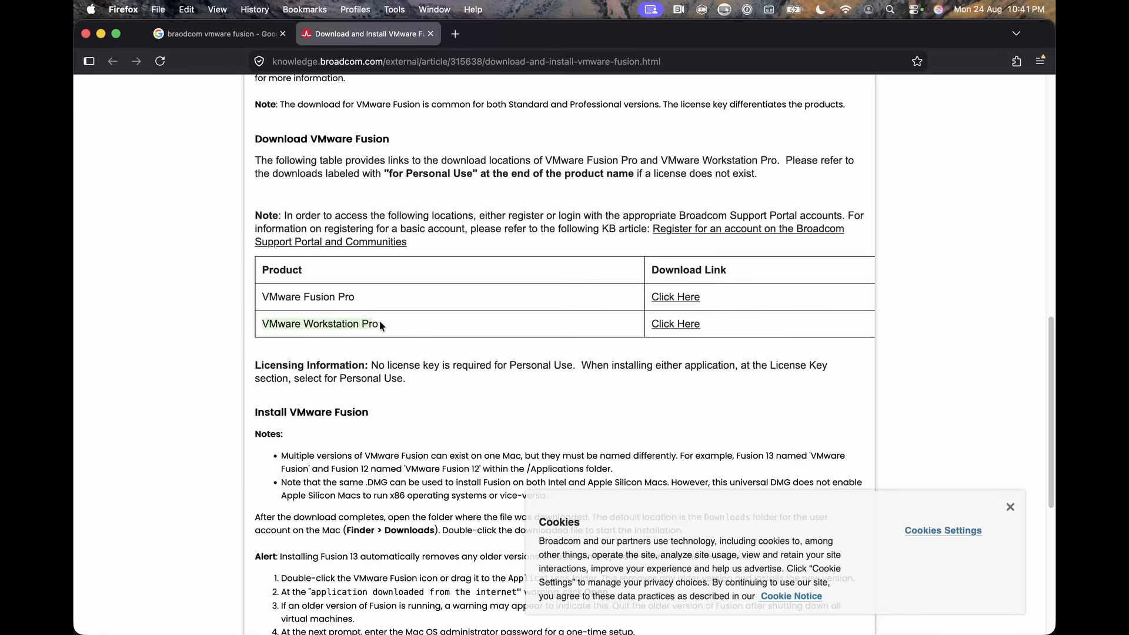
pyautogui.click(431, 306)
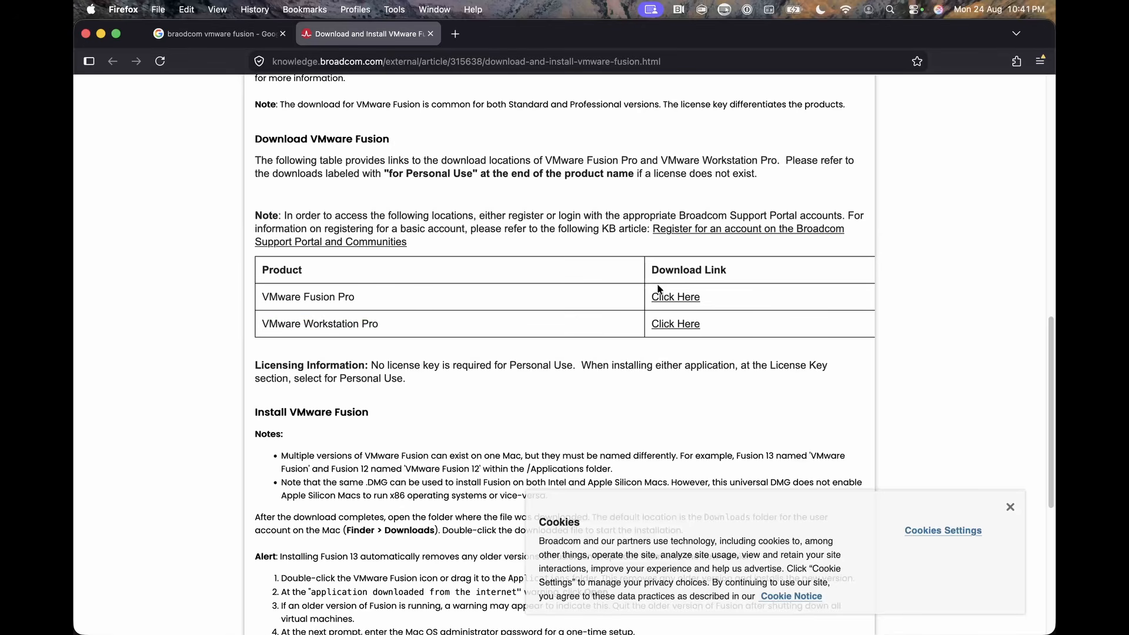
pyautogui.click(678, 303)
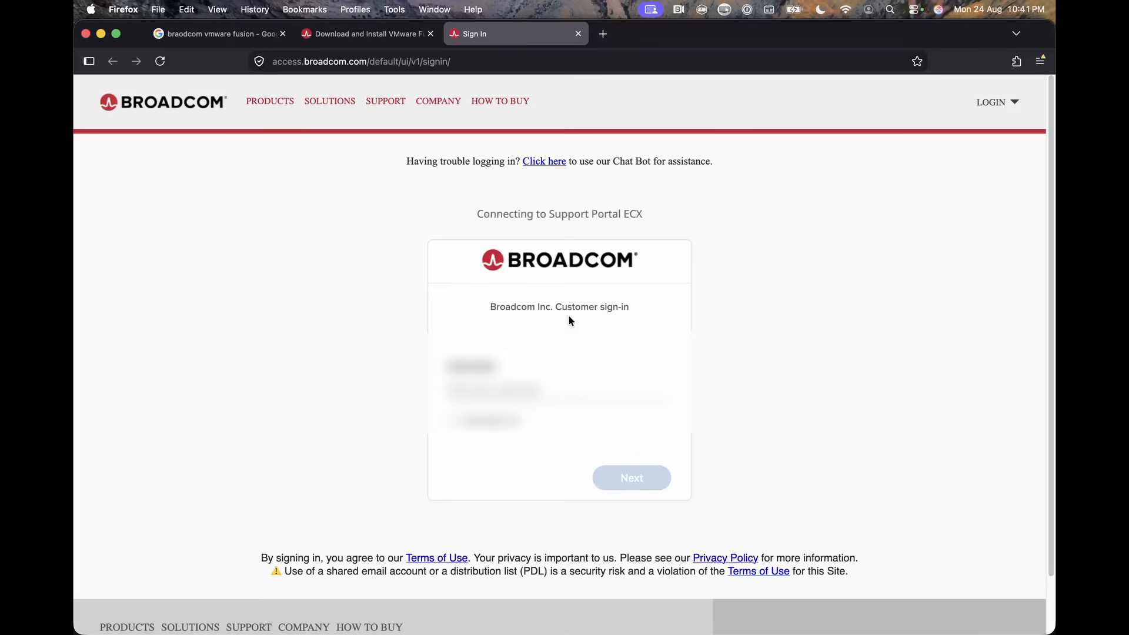
# Open the Broadcom account registration page and view its form, starting at the email address field.
pyautogui.click(991, 103)
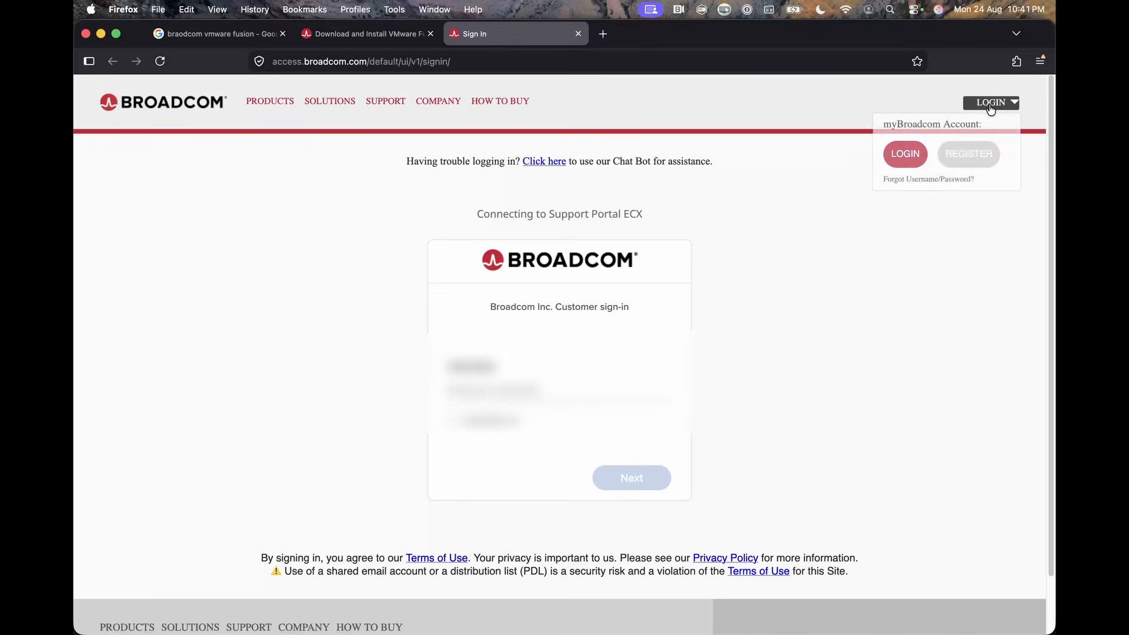
pyautogui.click(965, 157)
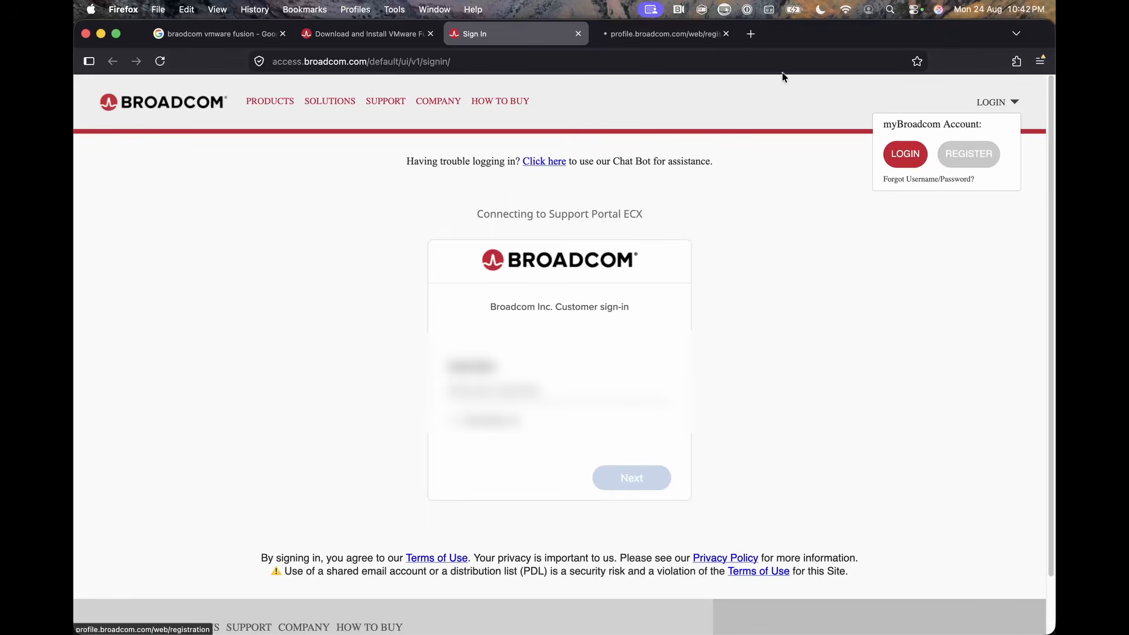
pyautogui.click(658, 33)
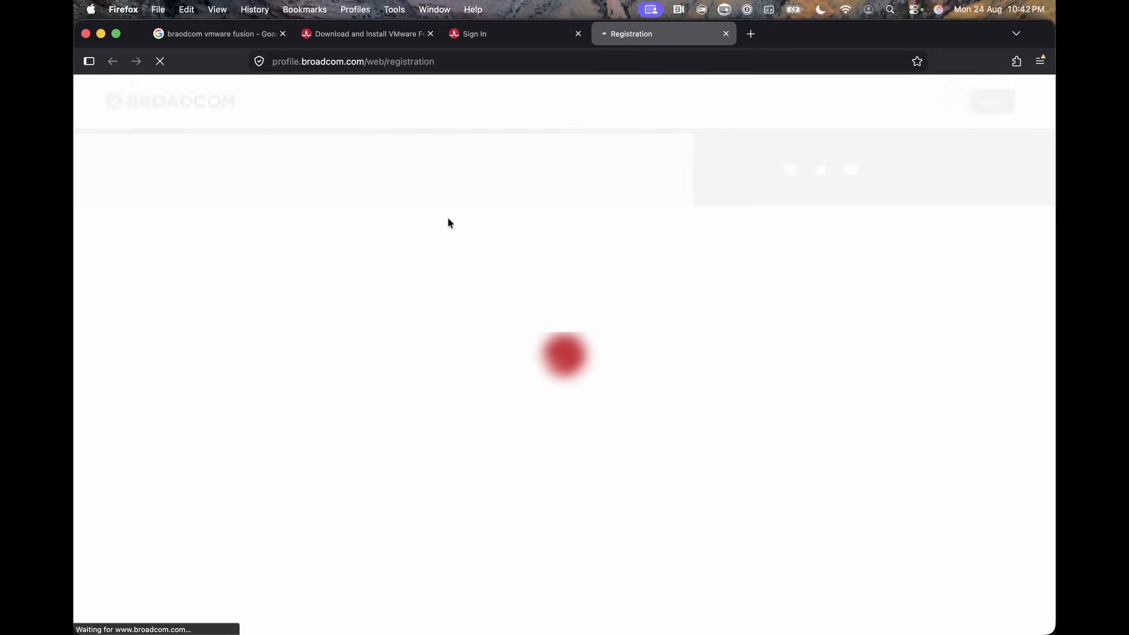
pyautogui.scroll(-5, 609, 280)
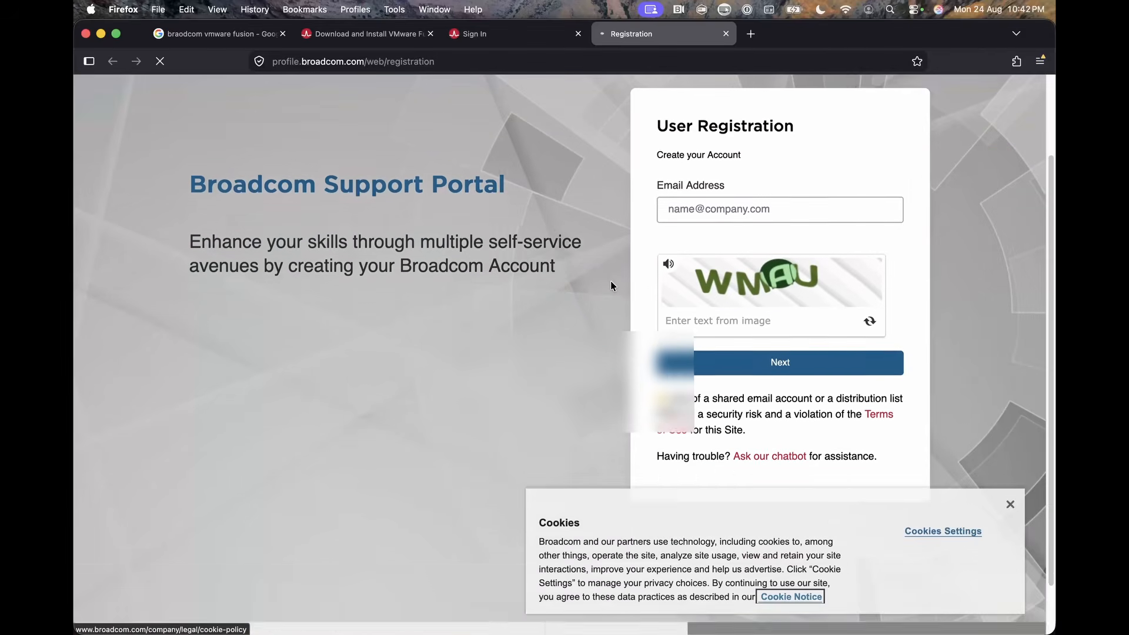
pyautogui.click(688, 152)
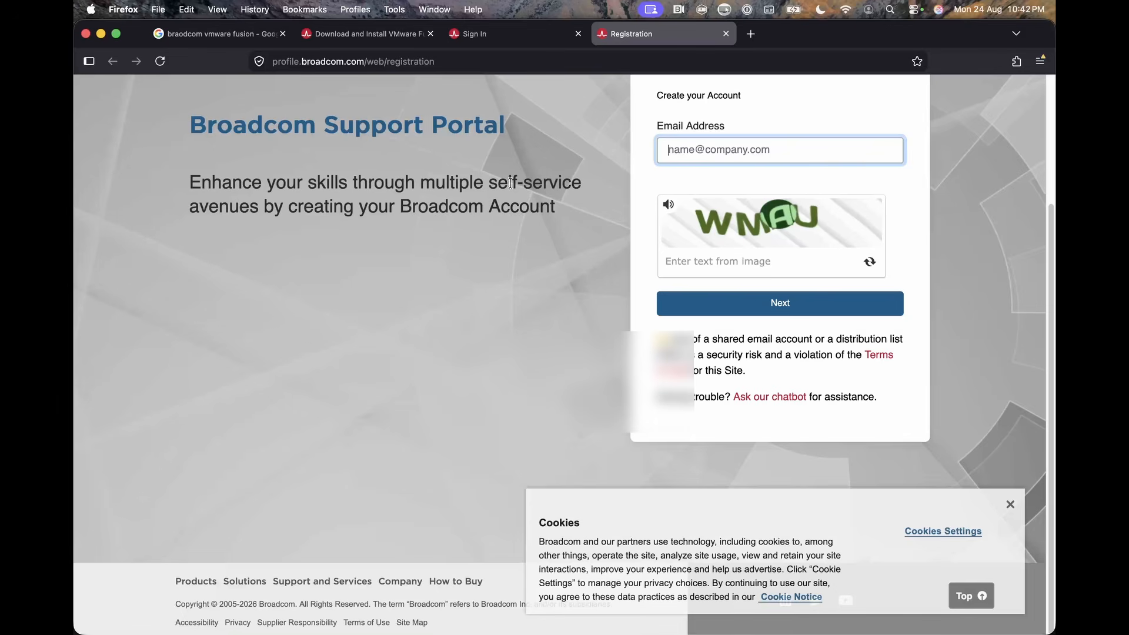
# Return to the Broadcom sign-in page and sign in with the account username and password.
pyautogui.click(507, 36)
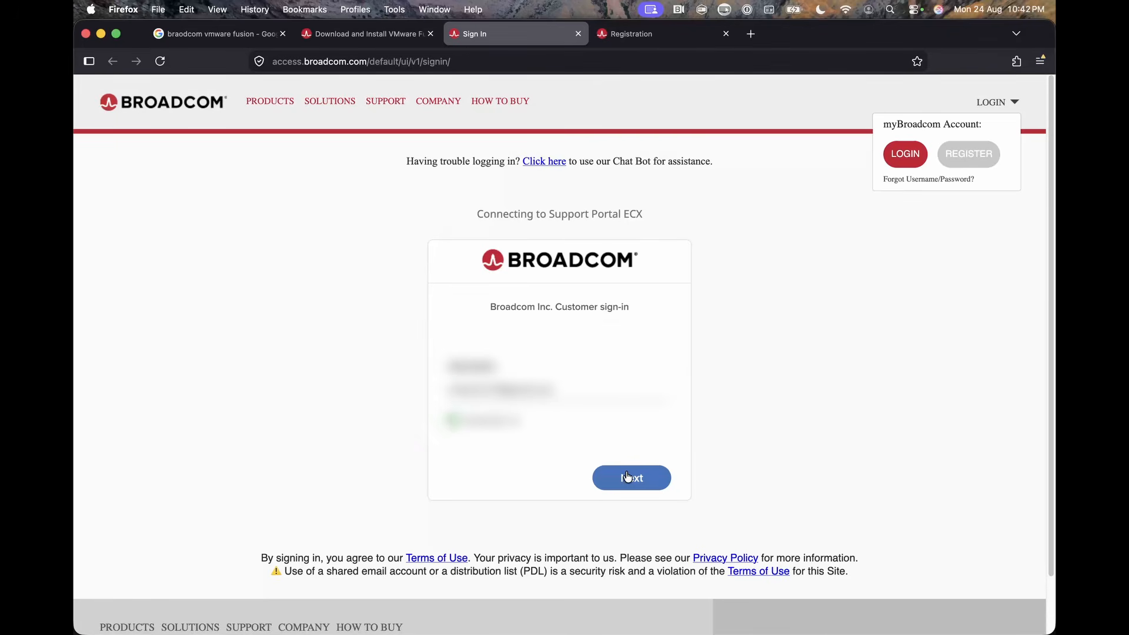
pyautogui.click(630, 477)
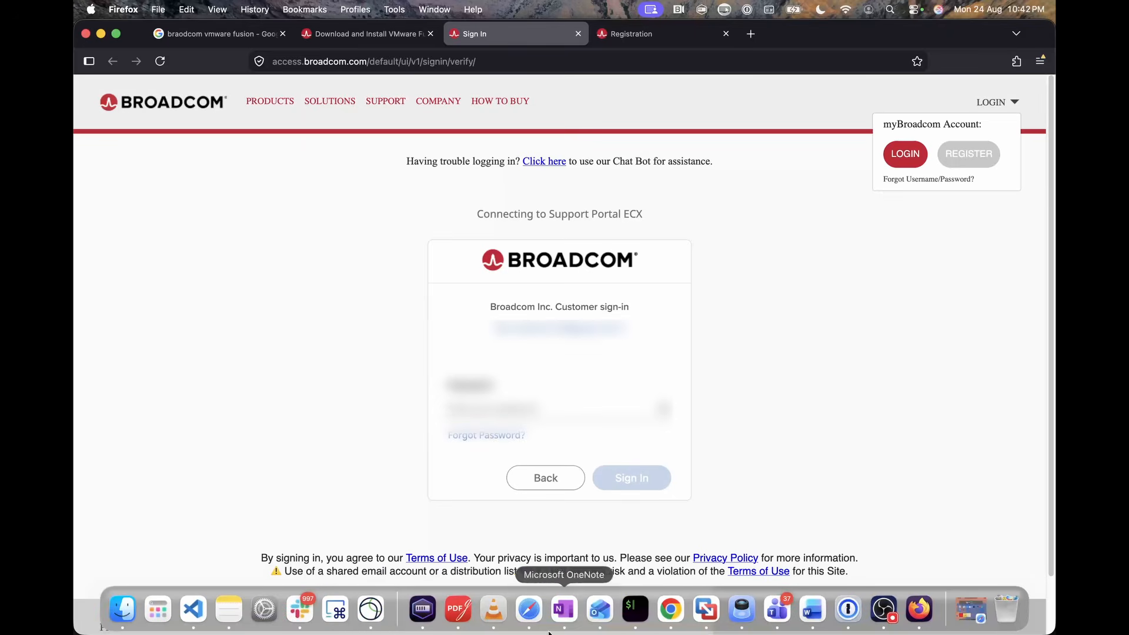
pyautogui.click(629, 486)
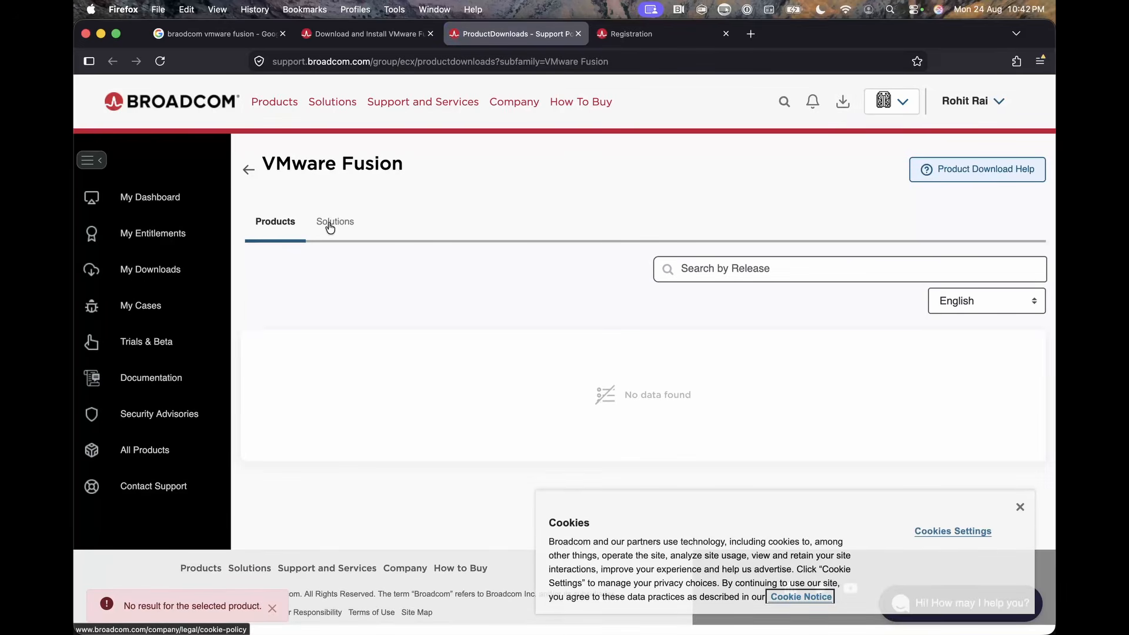
# Go from My Downloads to the free software downloads and search the products for "vmware fusion".
pyautogui.click(154, 273)
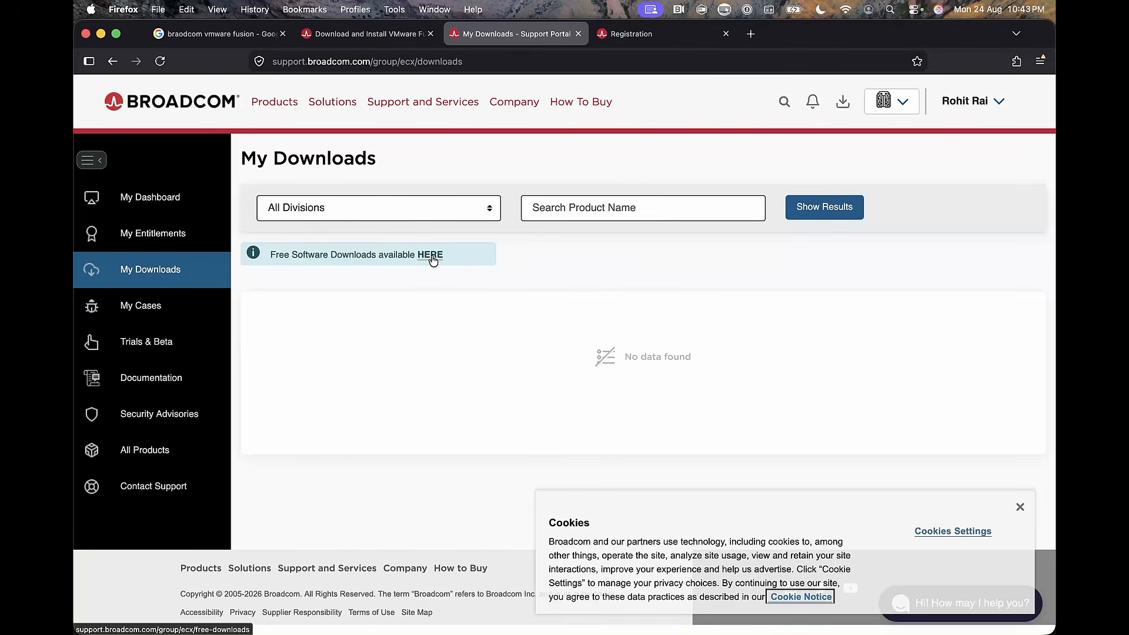
pyautogui.click(431, 256)
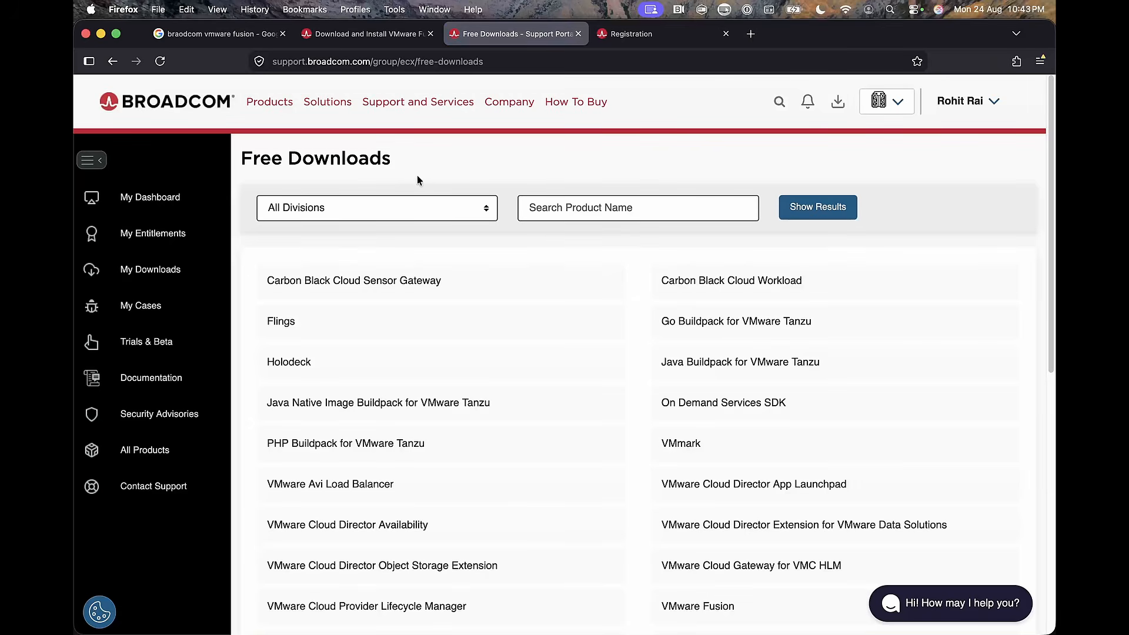
pyautogui.click(574, 210)
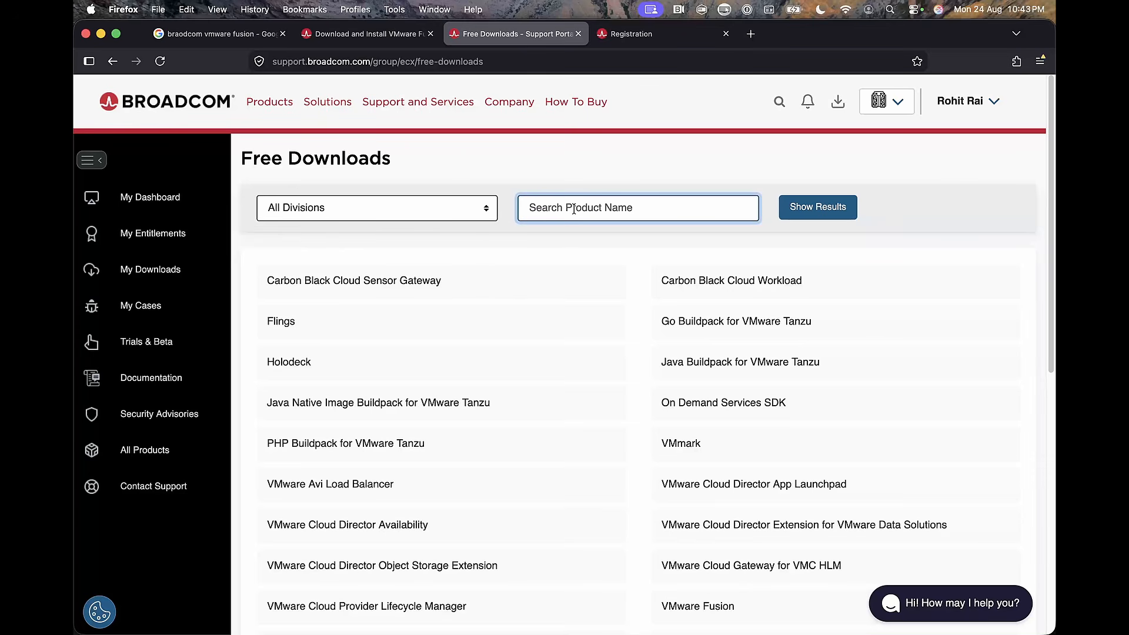
pyautogui.write('vmwar')
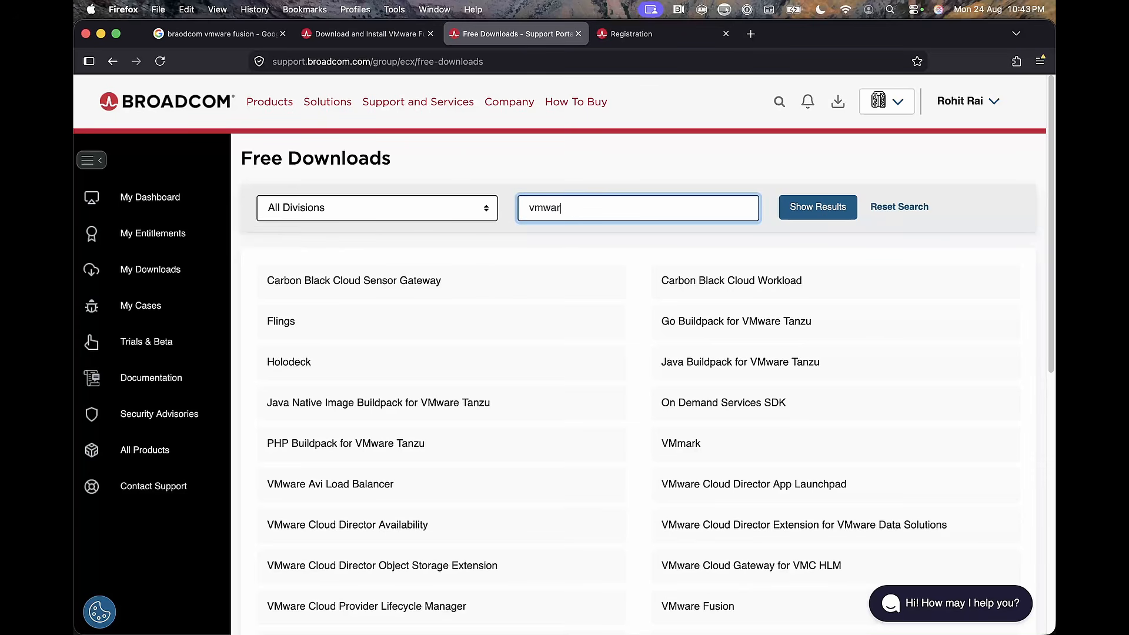
pyautogui.write('e fusion')
pyautogui.press('Return')
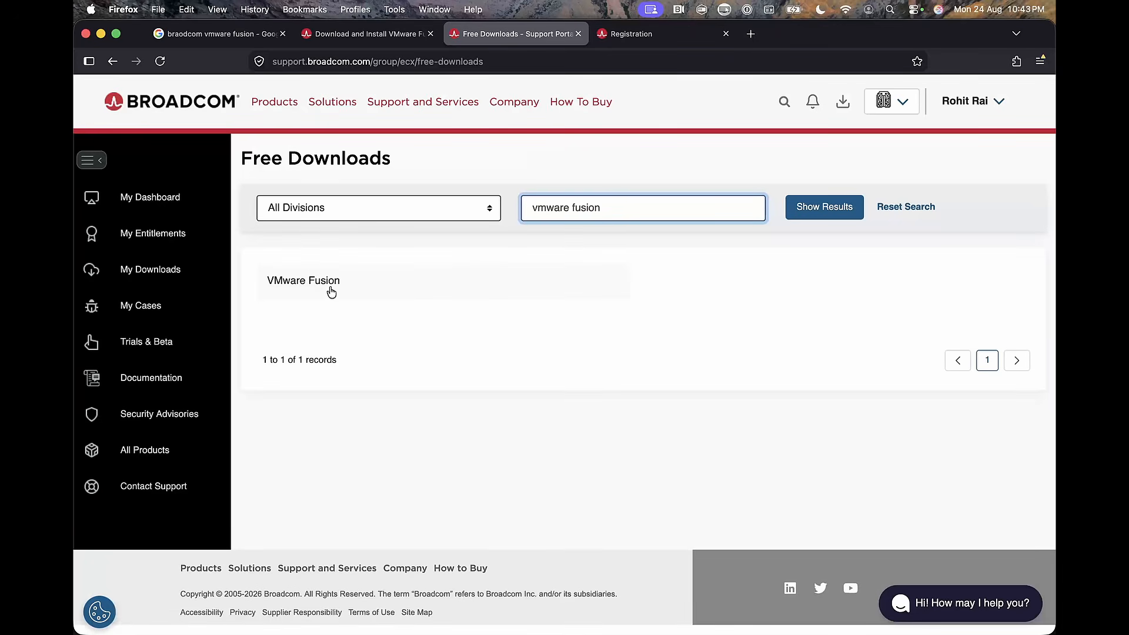
# Open the VMware Fusion product, expand VMware Fusion 13 and open release 13.6.4.
pyautogui.click(315, 287)
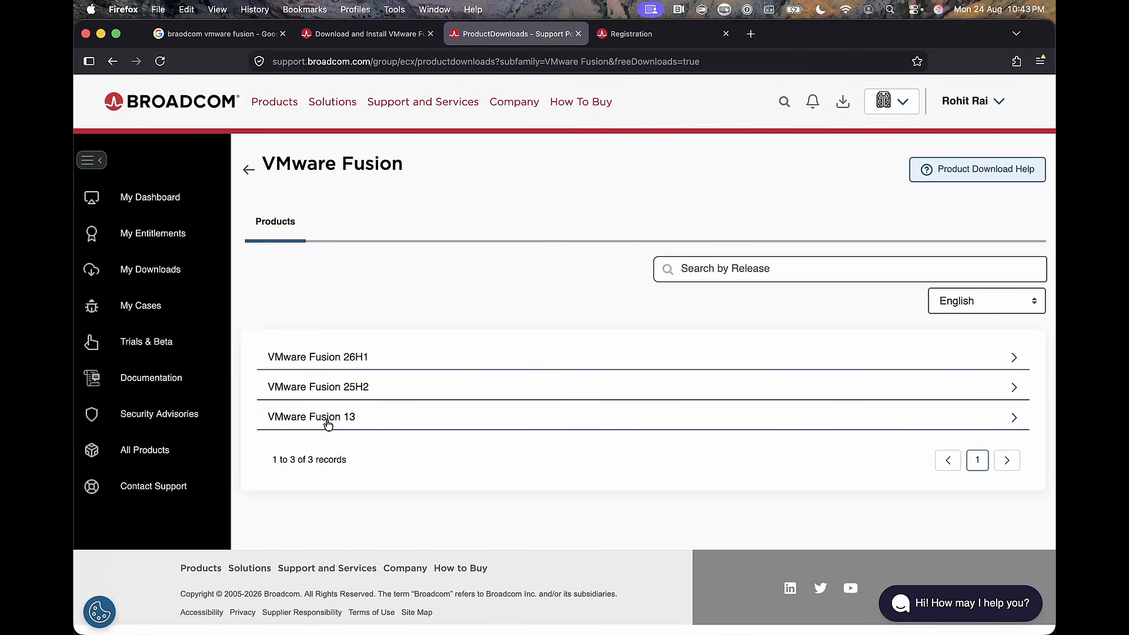
pyautogui.click(1014, 420)
pyautogui.scroll(-3, 532, 370)
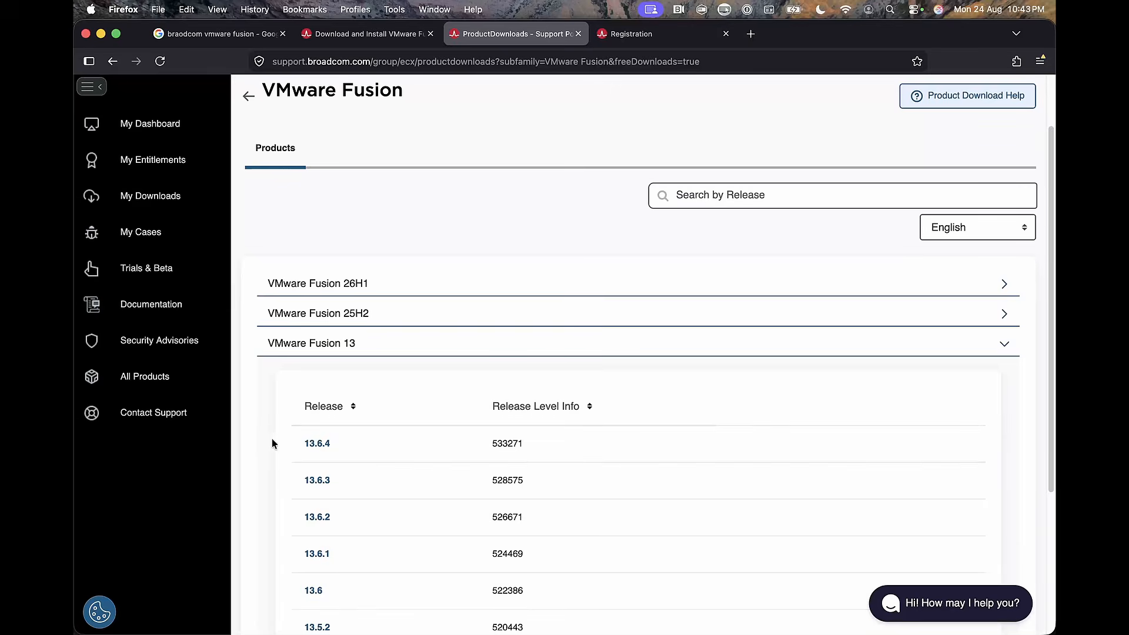
pyautogui.scroll(-1, 276, 435)
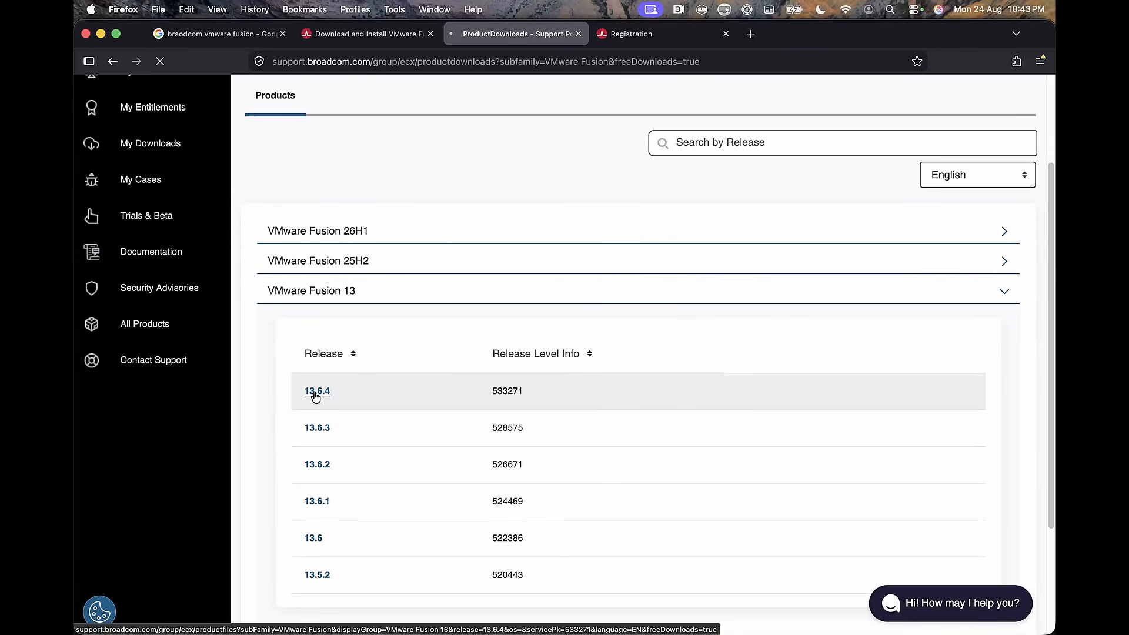
pyautogui.click(323, 397)
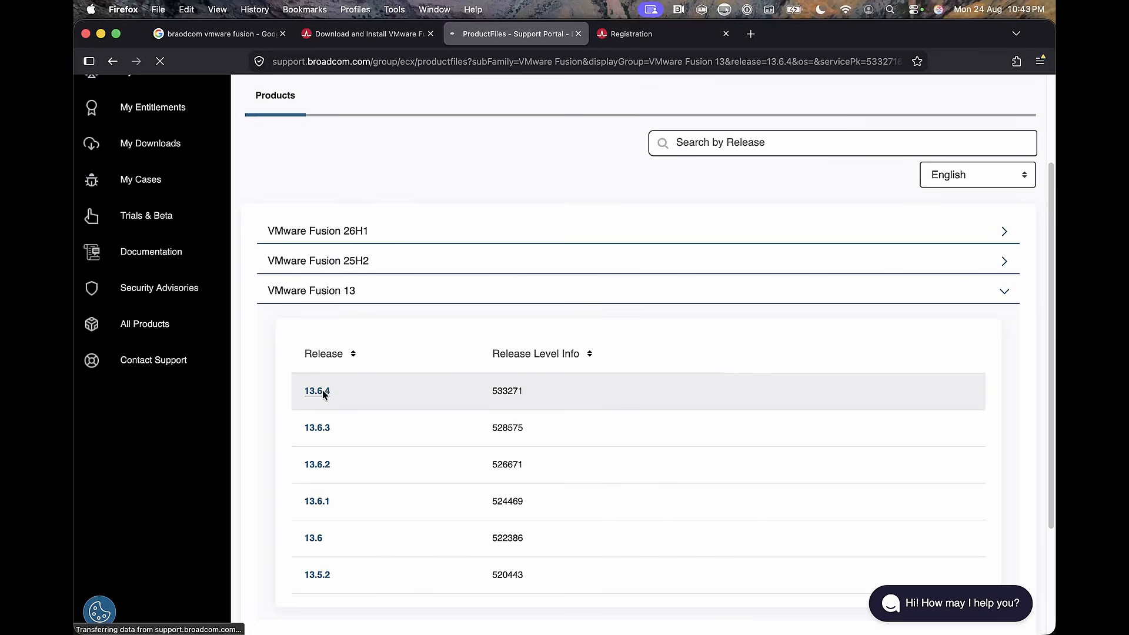
# Request the download of the VMware Fusion 13.6.4 file and agree to proceed with the additional verification.
pyautogui.scroll(-5, 628, 449)
pyautogui.moveTo(657, 515); pyautogui.dragTo(818, 515)
pyautogui.click(982, 450)
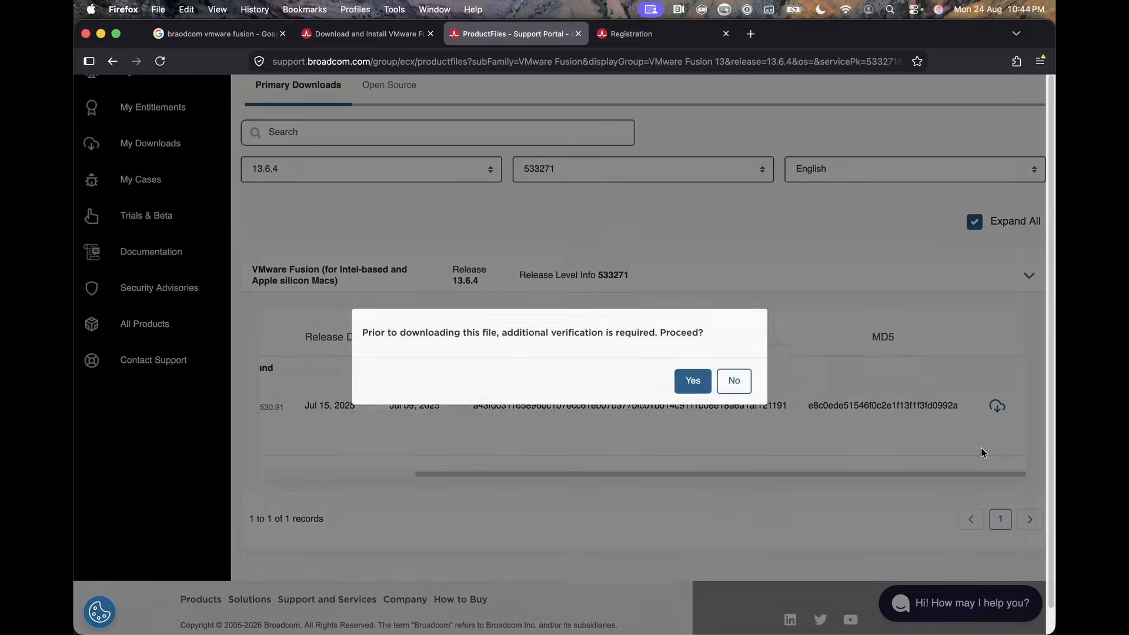
pyautogui.click(687, 385)
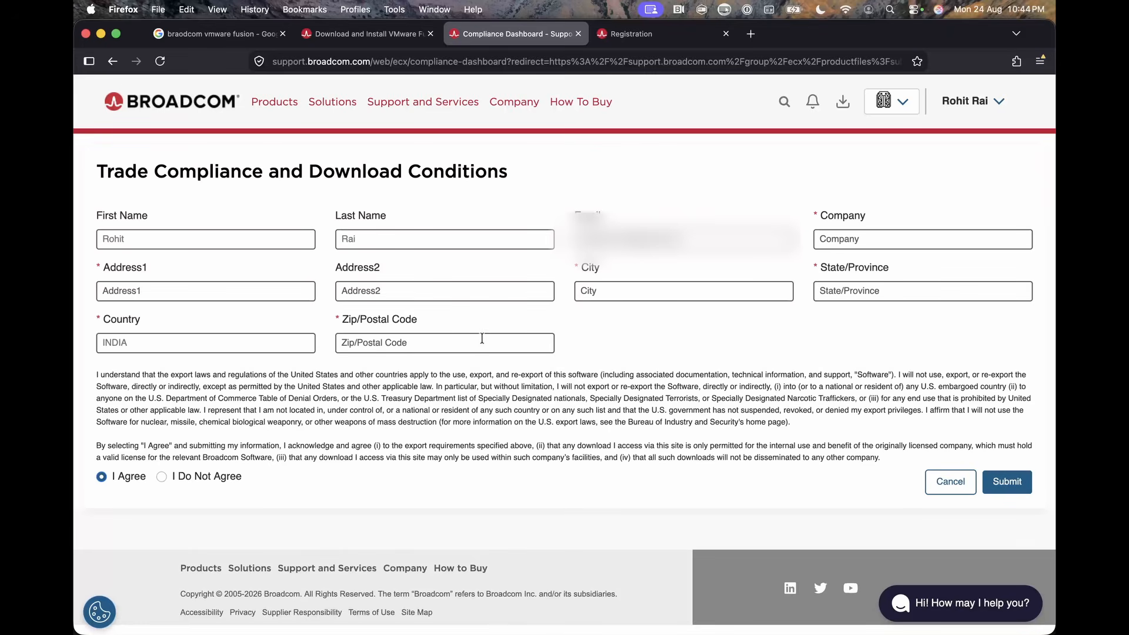
# Fill in "abc" as the company in the trade compliance form and enter the state/province and city.
pyautogui.click(1017, 486)
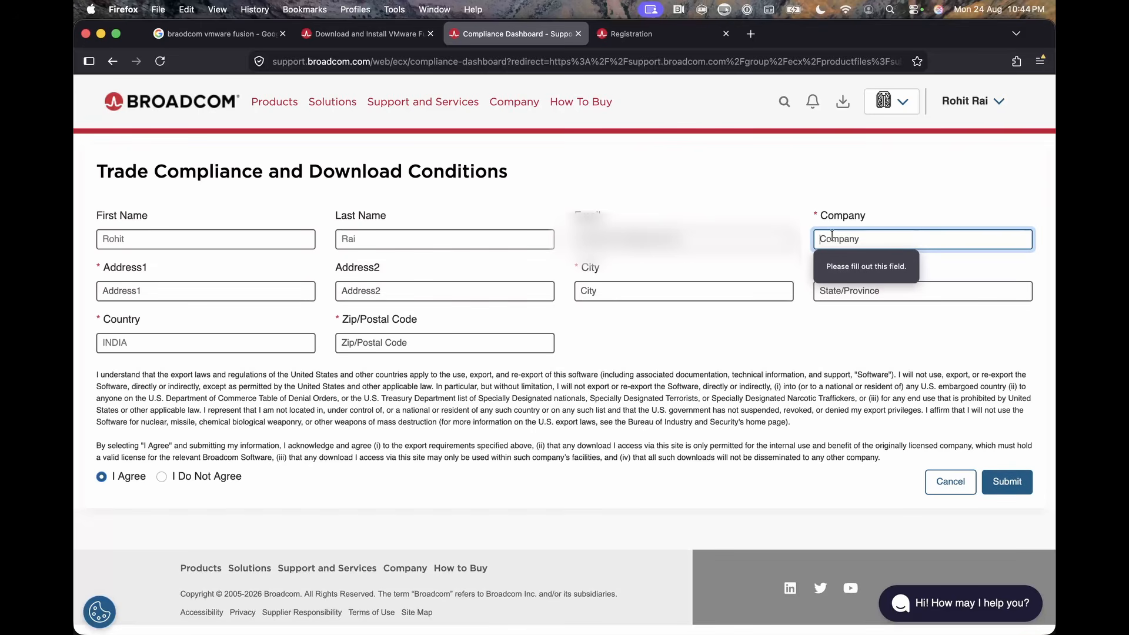
pyautogui.write('abc')
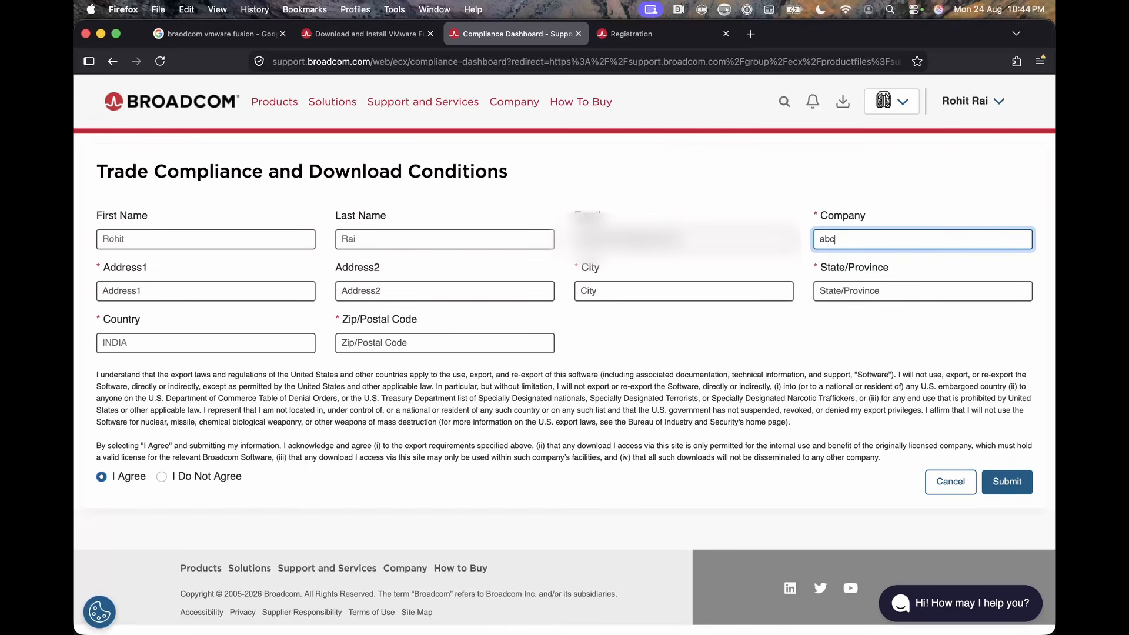
pyautogui.click(829, 292)
pyautogui.write('abc')
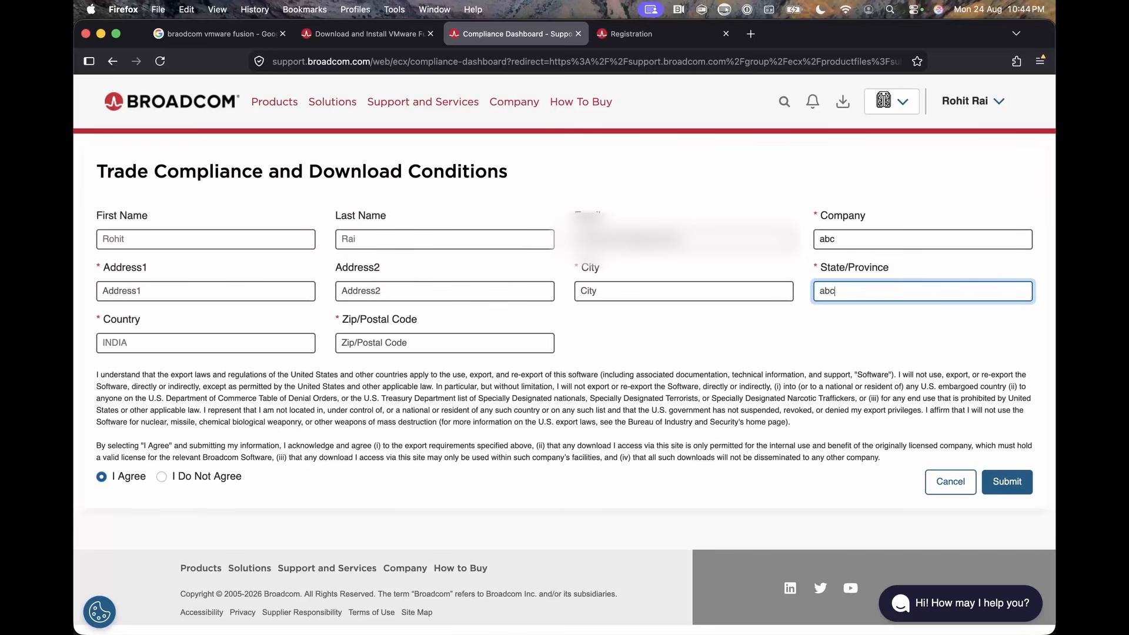
pyautogui.click(598, 289)
pyautogui.write('abc')
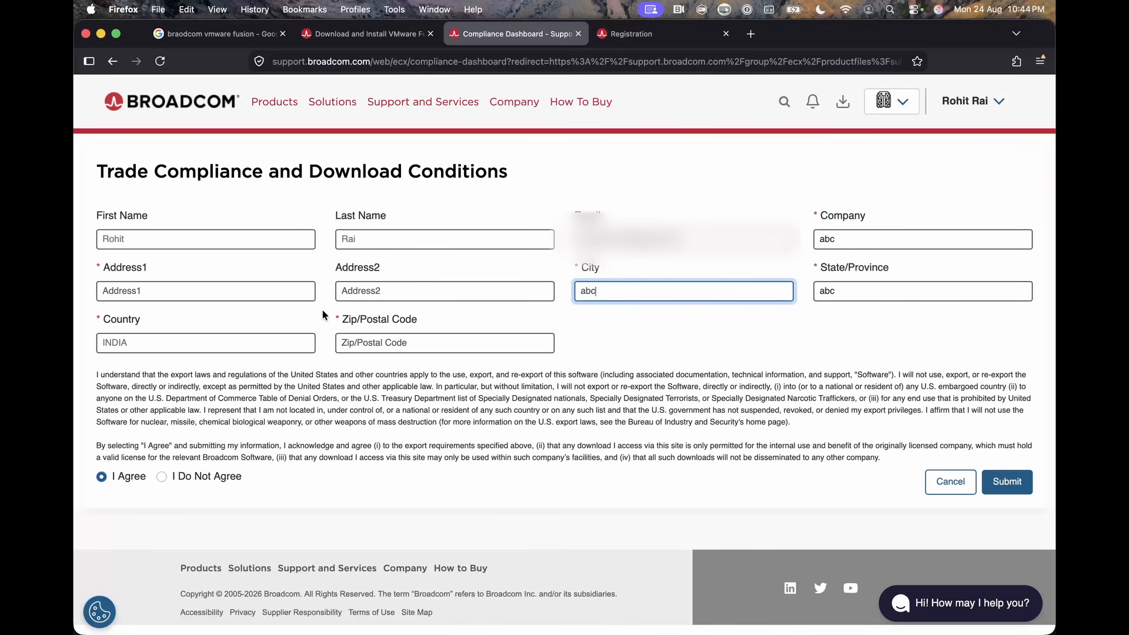
# Enter the first address line and the postal code in the trade compliance form and submit it.
pyautogui.click(188, 293)
pyautogui.write('abc')
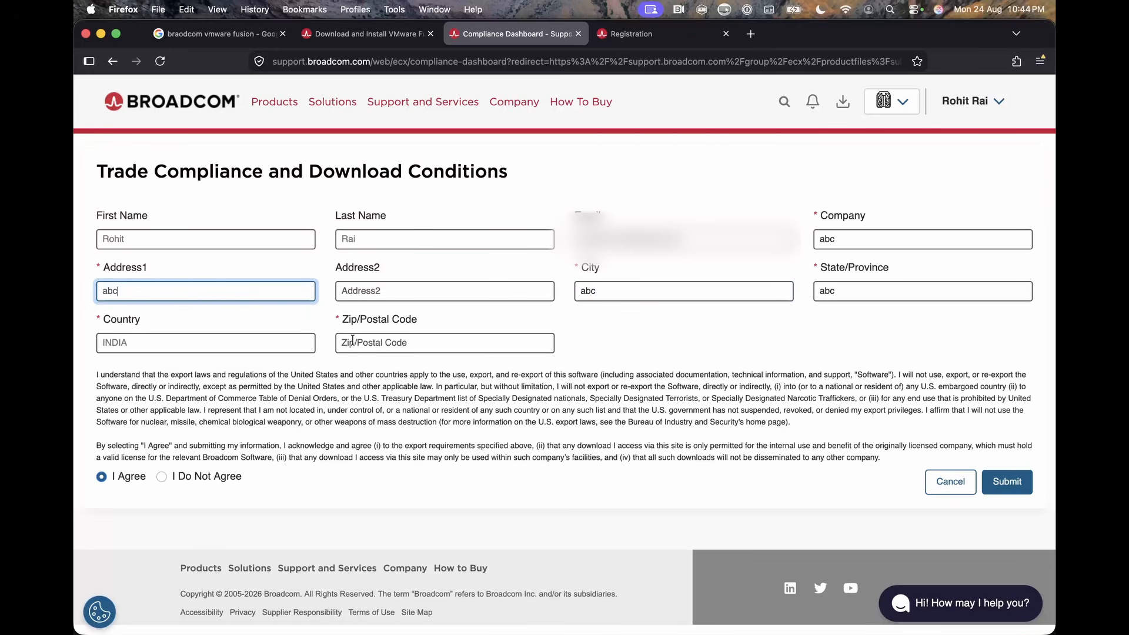
pyautogui.click(353, 340)
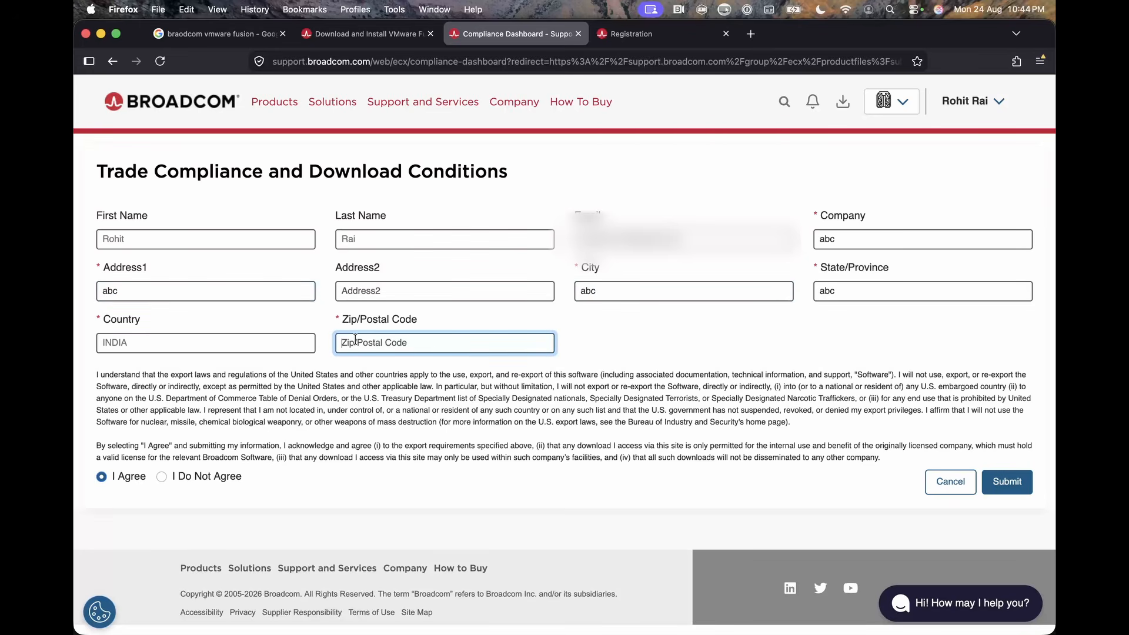
pyautogui.write('22')
pyautogui.click(1007, 481)
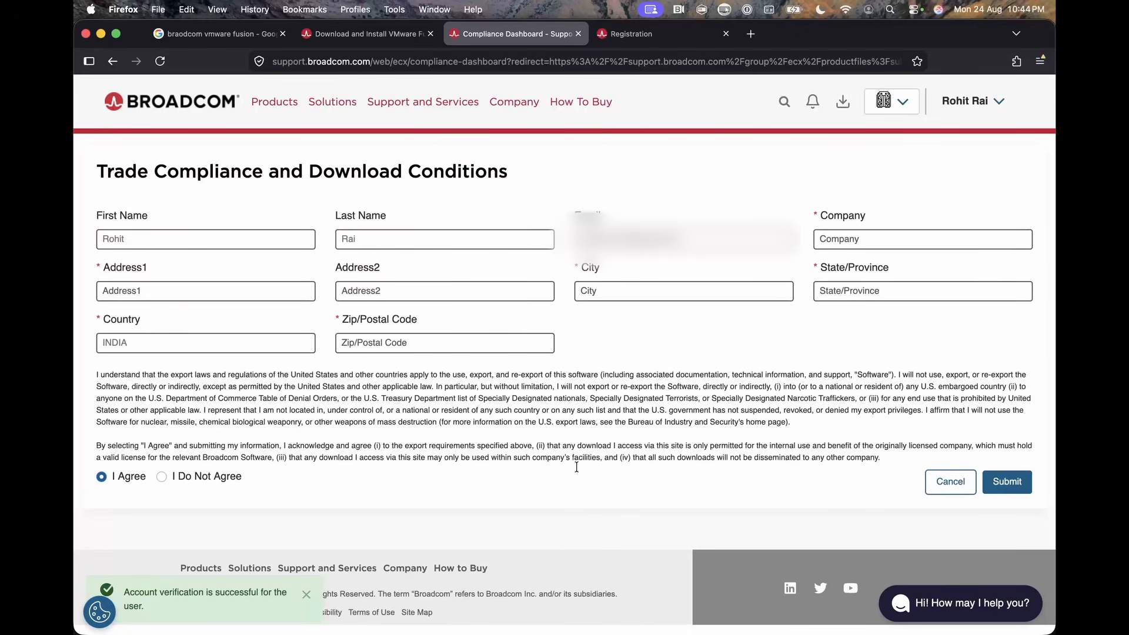
pyautogui.click(1002, 488)
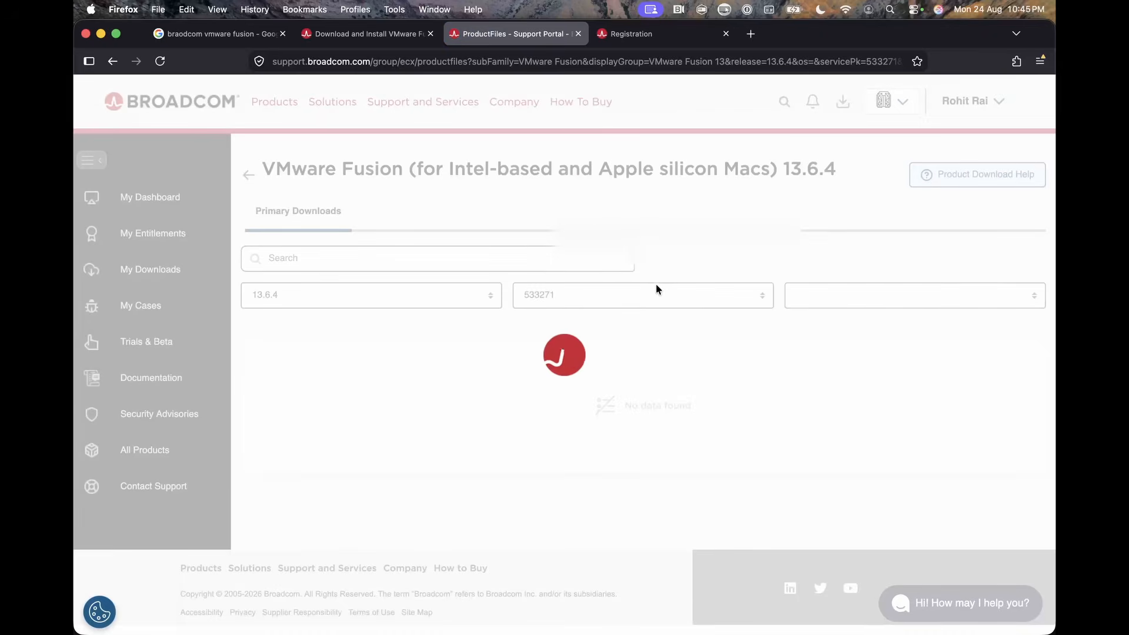
# Download the VMware Fusion 13.6.4 universal disk image from its row in the primary downloads.
pyautogui.scroll(-3, 696, 426)
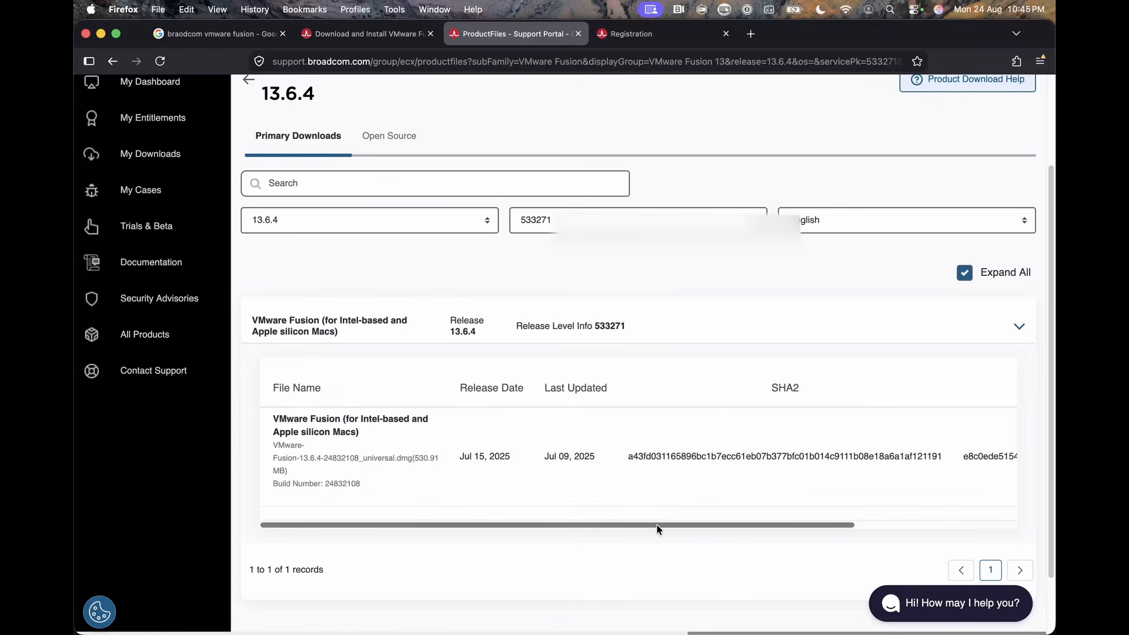
pyautogui.moveTo(657, 530); pyautogui.dragTo(871, 530)
pyautogui.click(985, 458)
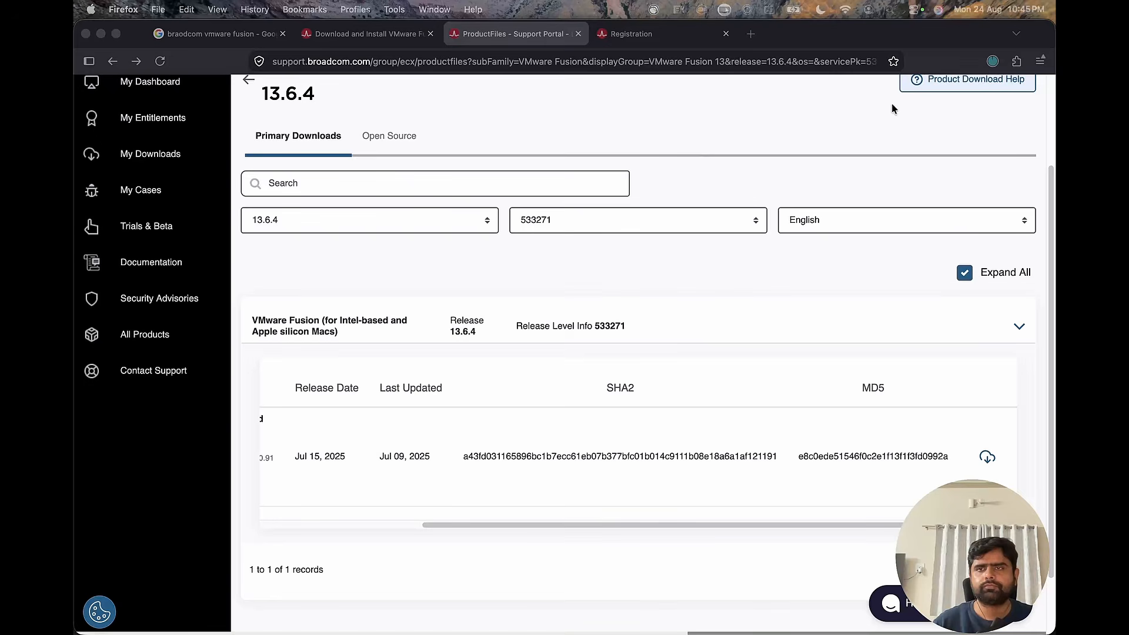
# Open the downloaded VMware Fusion 13.6.4 disk image to view its installer window, and close that window.
pyautogui.click(988, 63)
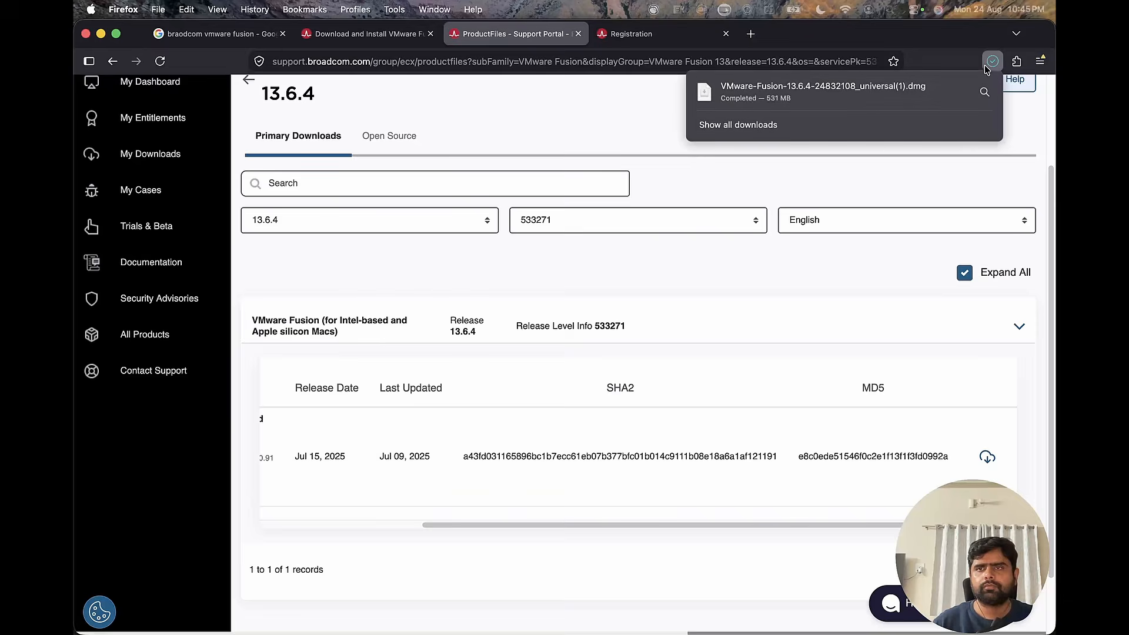
pyautogui.click(839, 94)
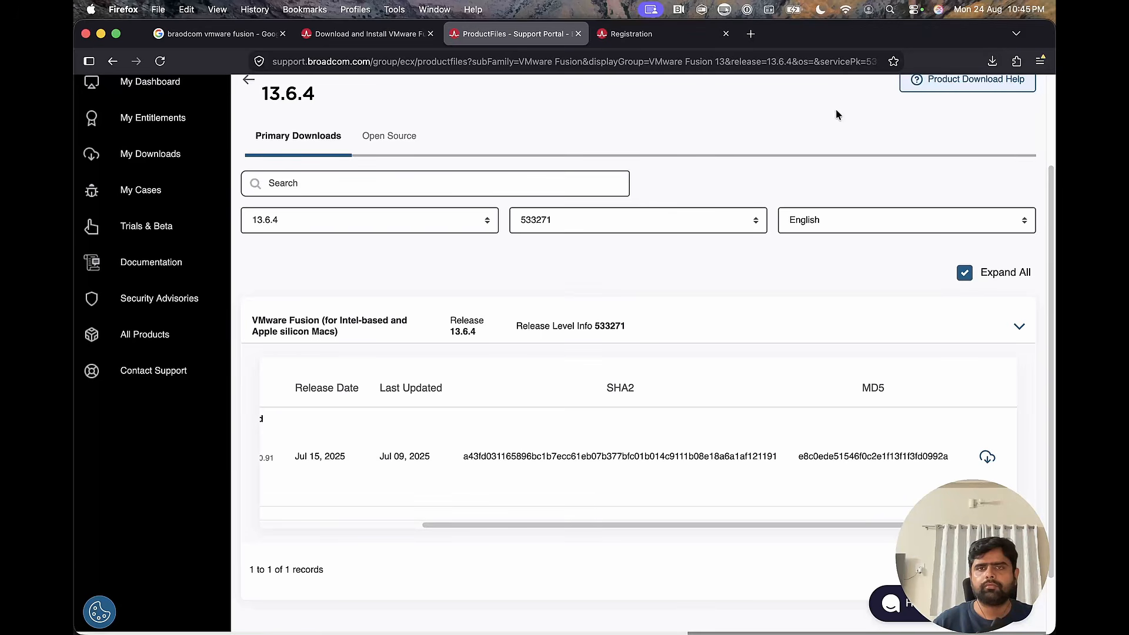
pyautogui.moveTo(668, 632)
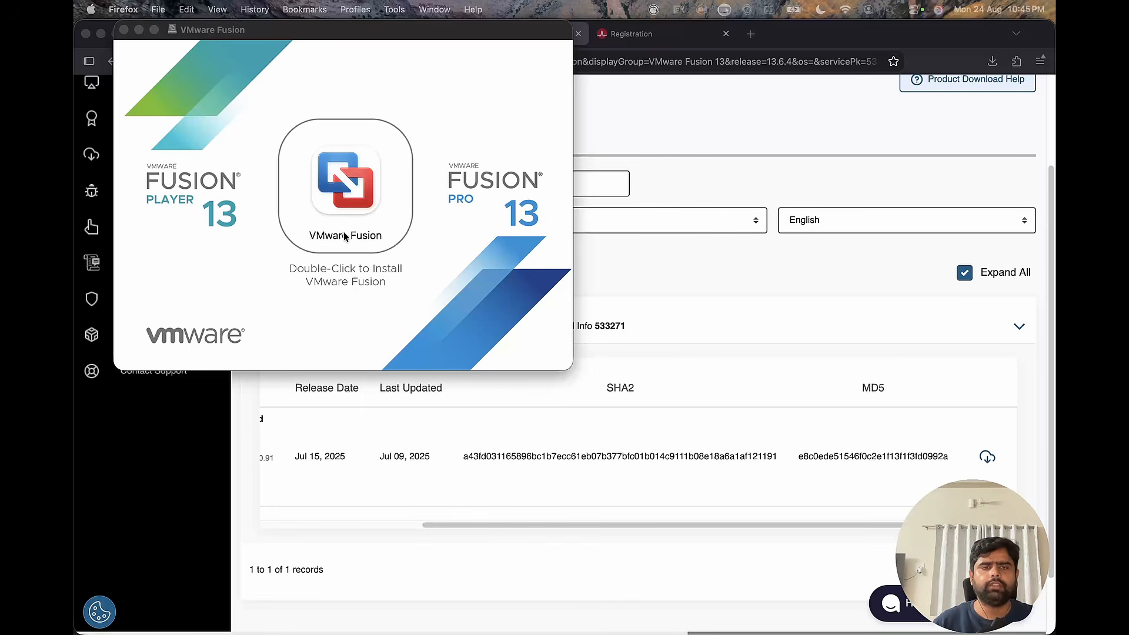
pyautogui.click(124, 30)
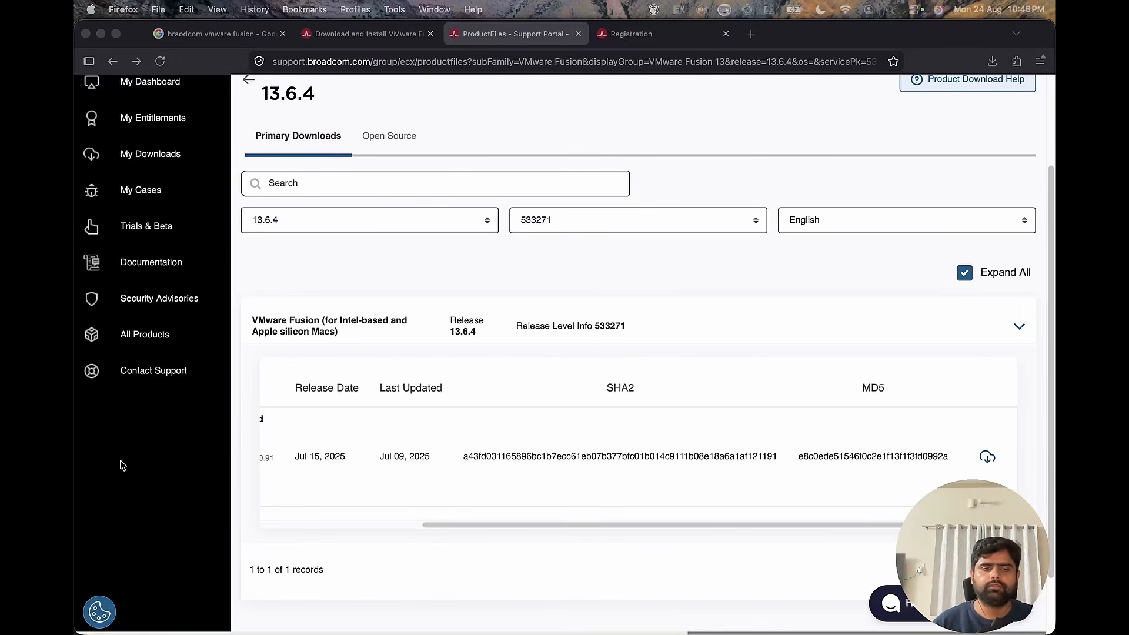
# Search the installed applications for "vmware" and launch VMware Fusion.
pyautogui.click(153, 611)
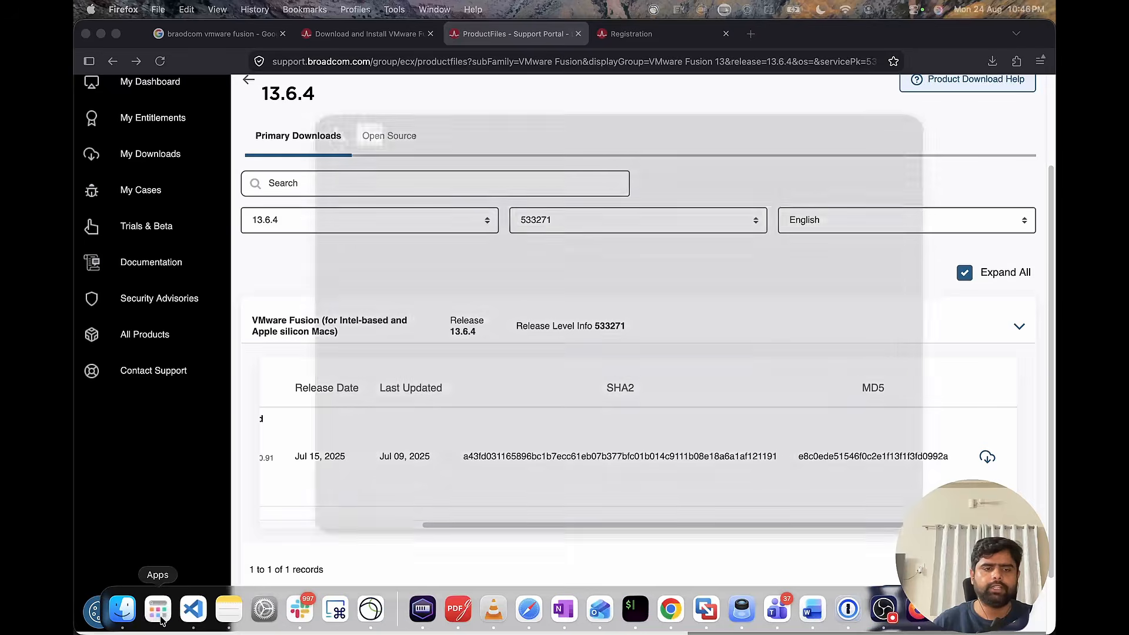
pyautogui.write('vmware Fusion')
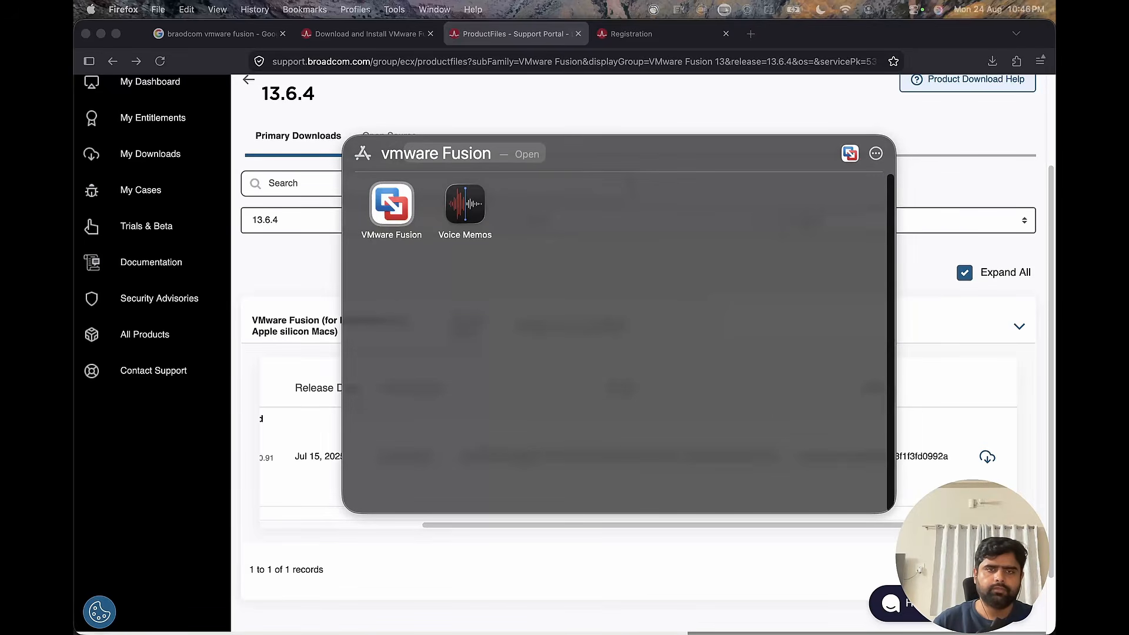
pyautogui.click(407, 212)
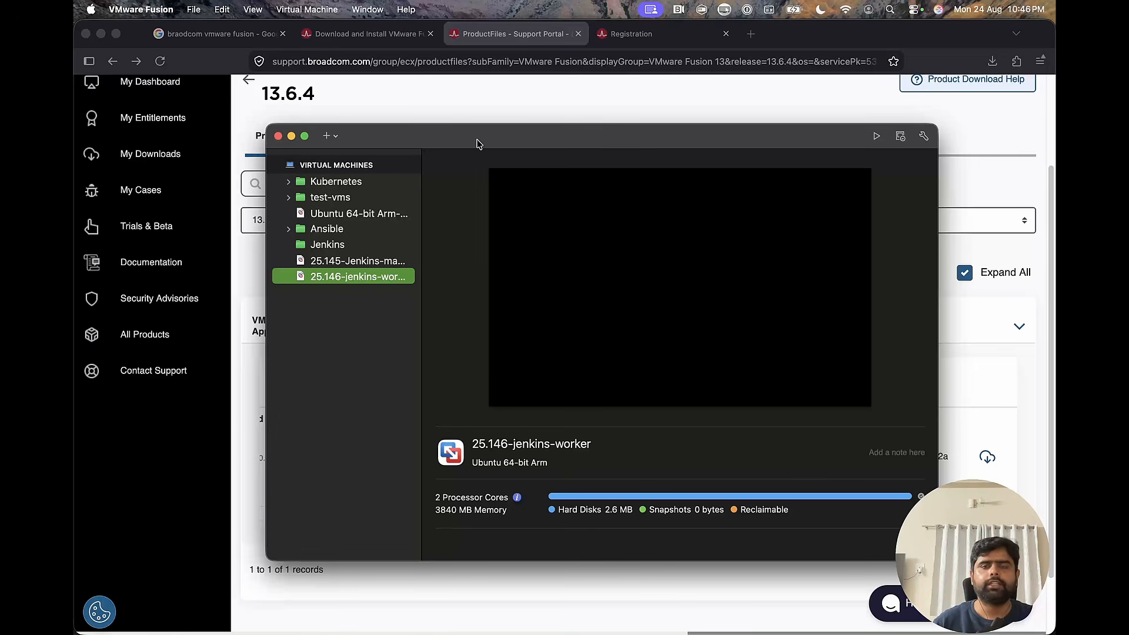
# Switch to Firefox, search for "ubuntu server for mac" in a new tab and open the Get Ubuntu Server download page.
pyautogui.click(751, 36)
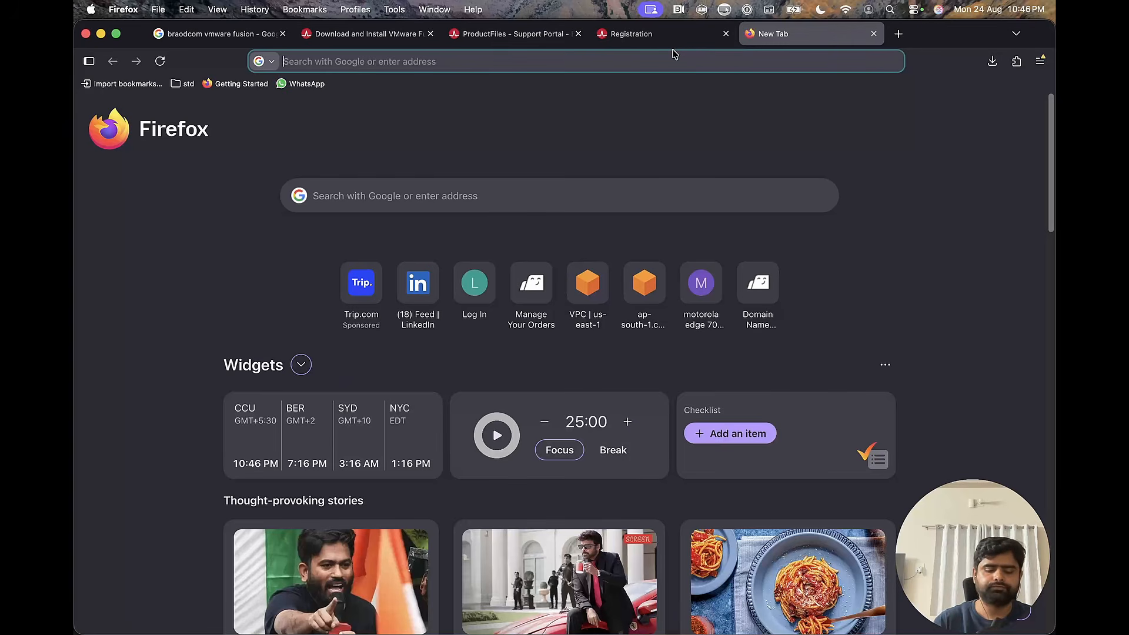
pyautogui.write('ubuntu ')
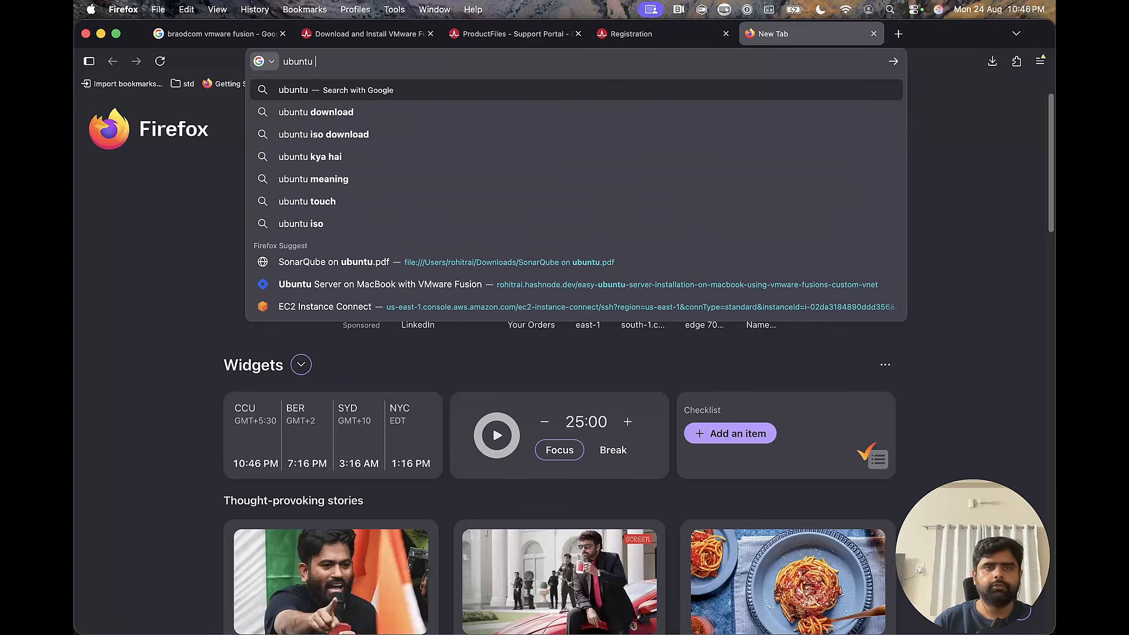
pyautogui.write('server for ')
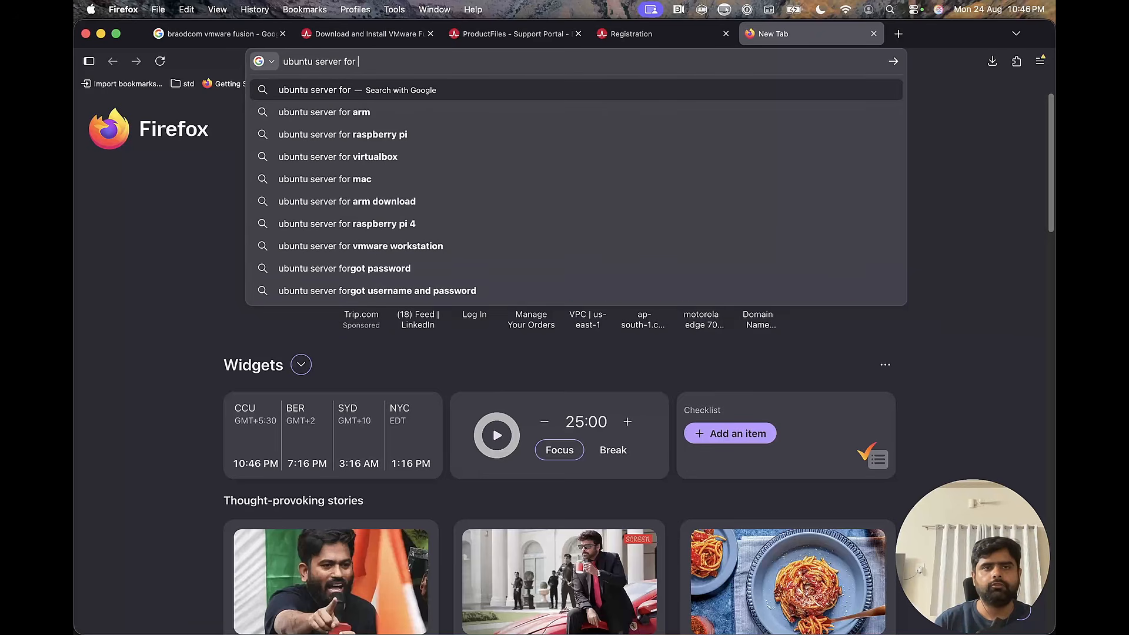
pyautogui.write('mac')
pyautogui.press('Return')
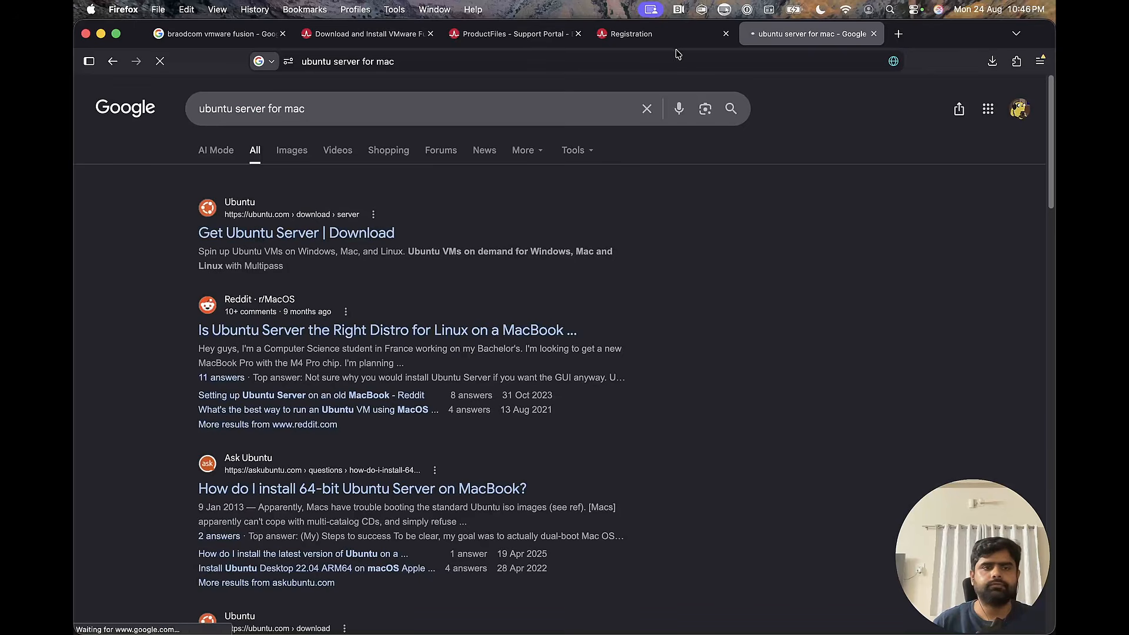
pyautogui.click(356, 237)
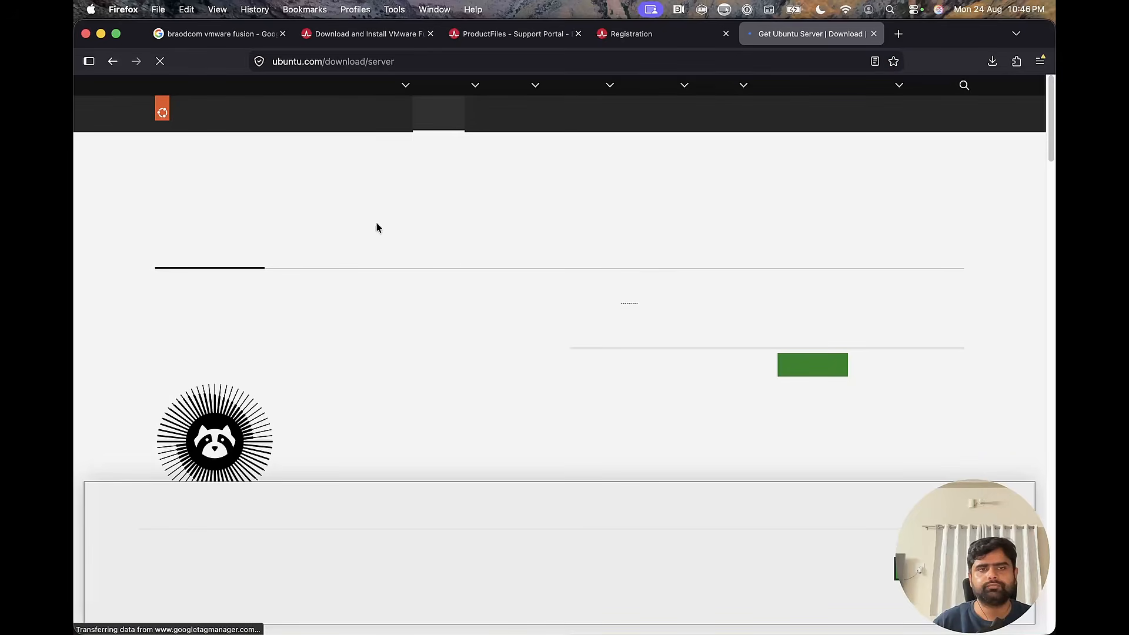
# Find the alternative architectures on the Ubuntu Server page and open the ARM download page in its own tab.
pyautogui.scroll(-2, 504, 238)
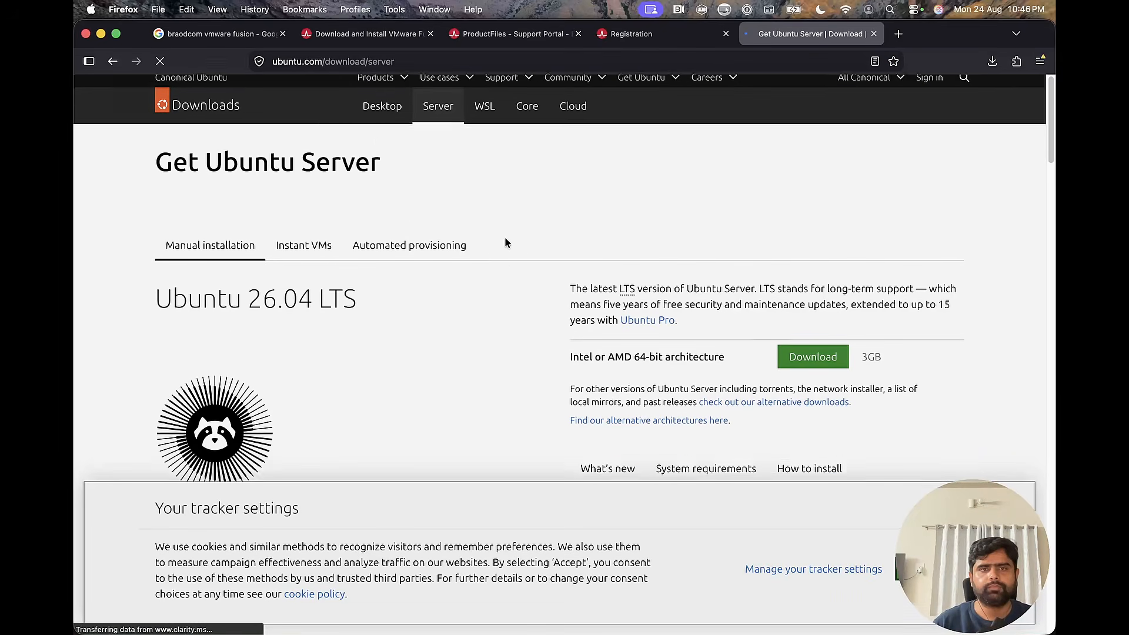
pyautogui.scroll(-1, 506, 241)
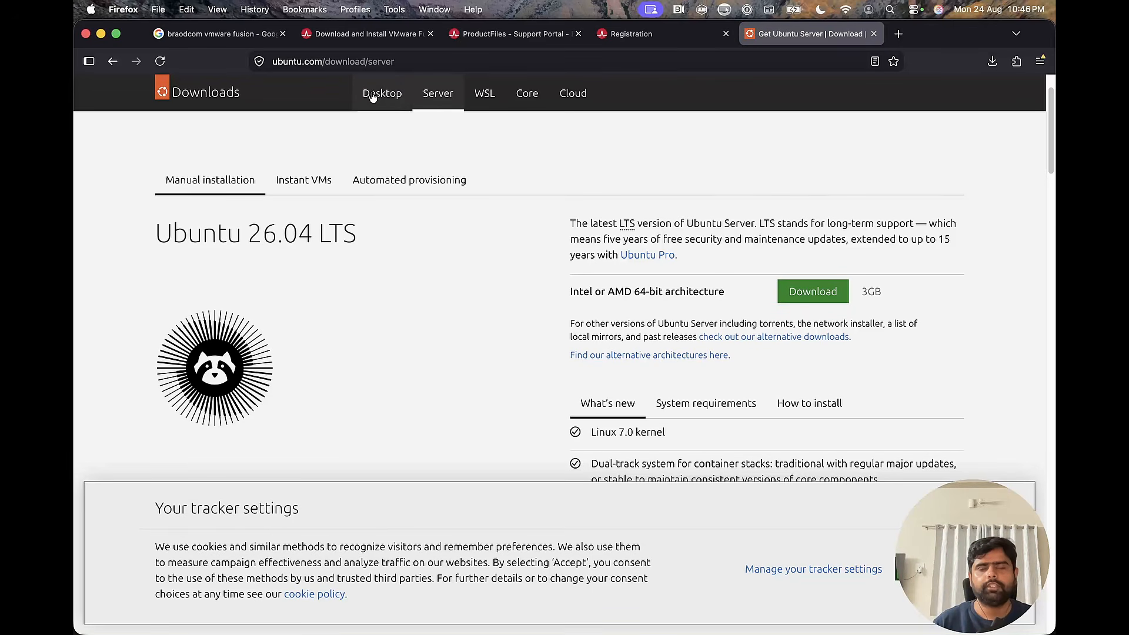
pyautogui.click(391, 100)
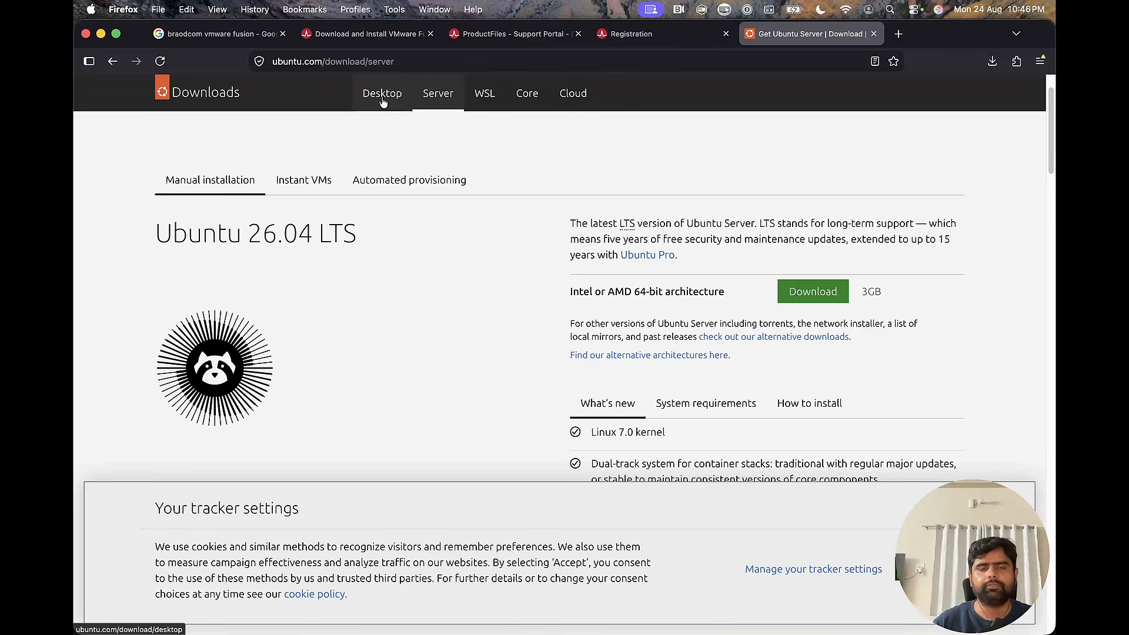
pyautogui.click(439, 115)
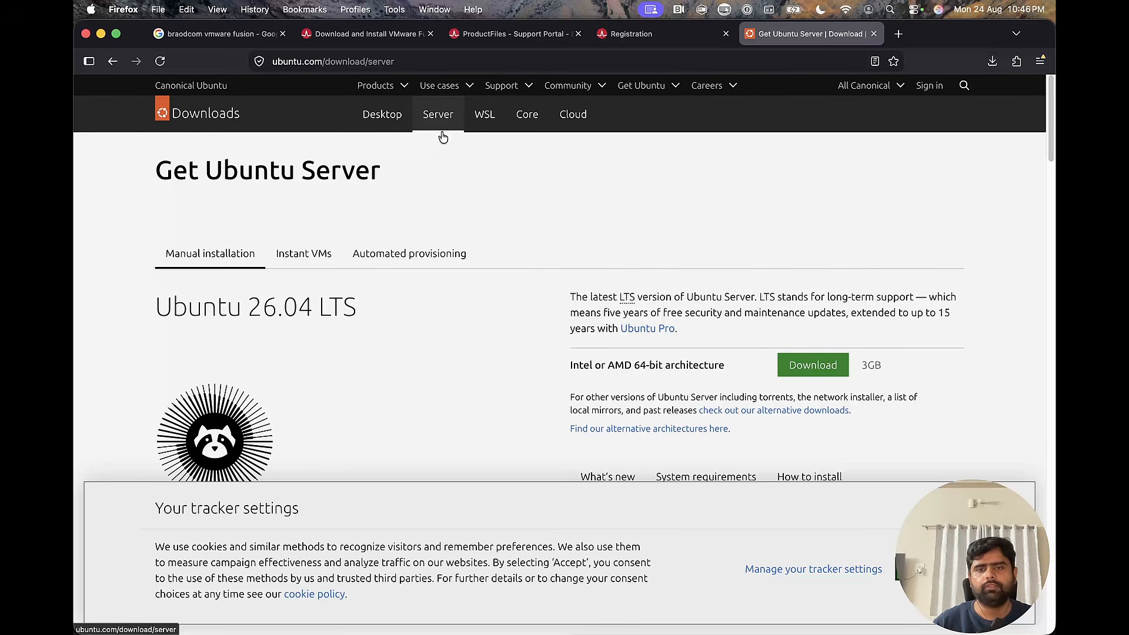
pyautogui.scroll(-2, 509, 270)
pyautogui.scroll(-1, 509, 270)
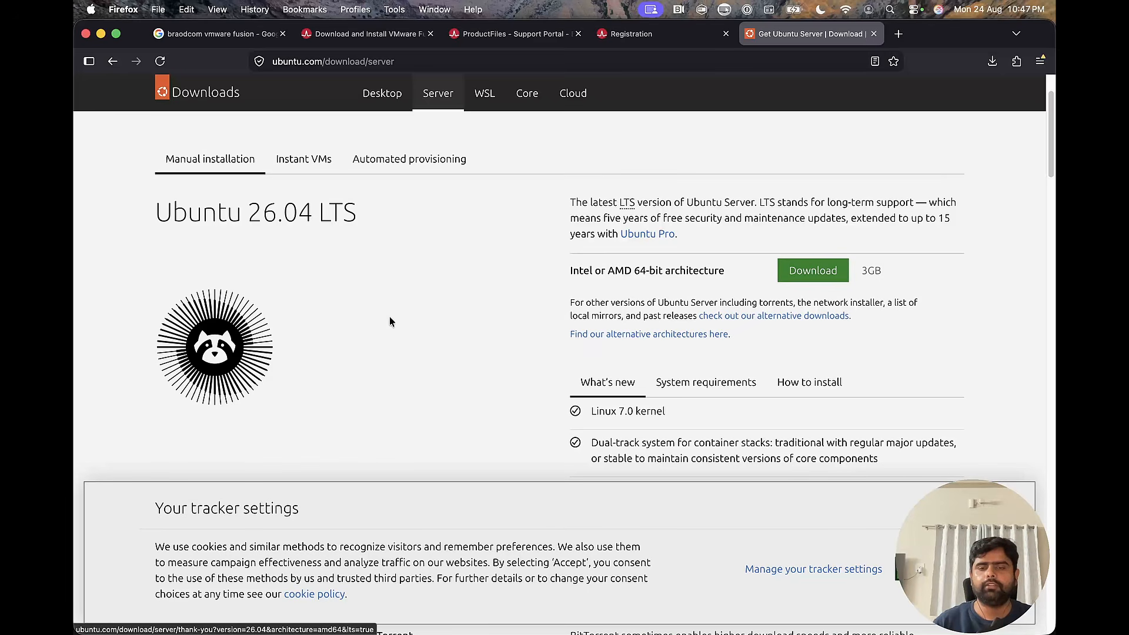
pyautogui.scroll(-10, 391, 315)
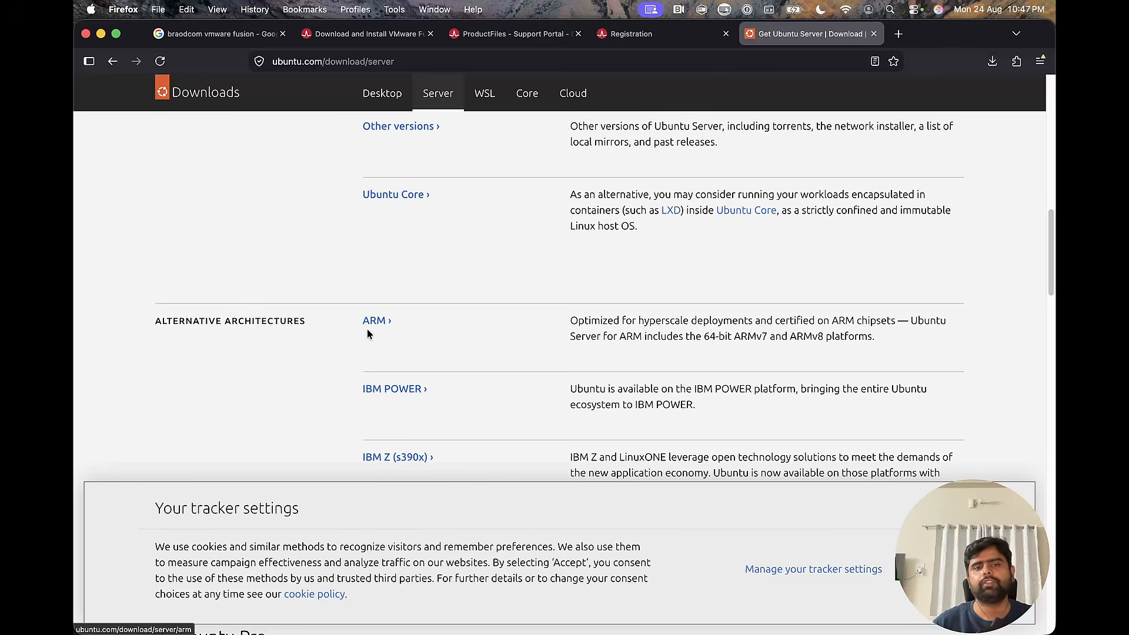
pyautogui.keyDown('super'); pyautogui.click(370, 323); pyautogui.keyUp('super')
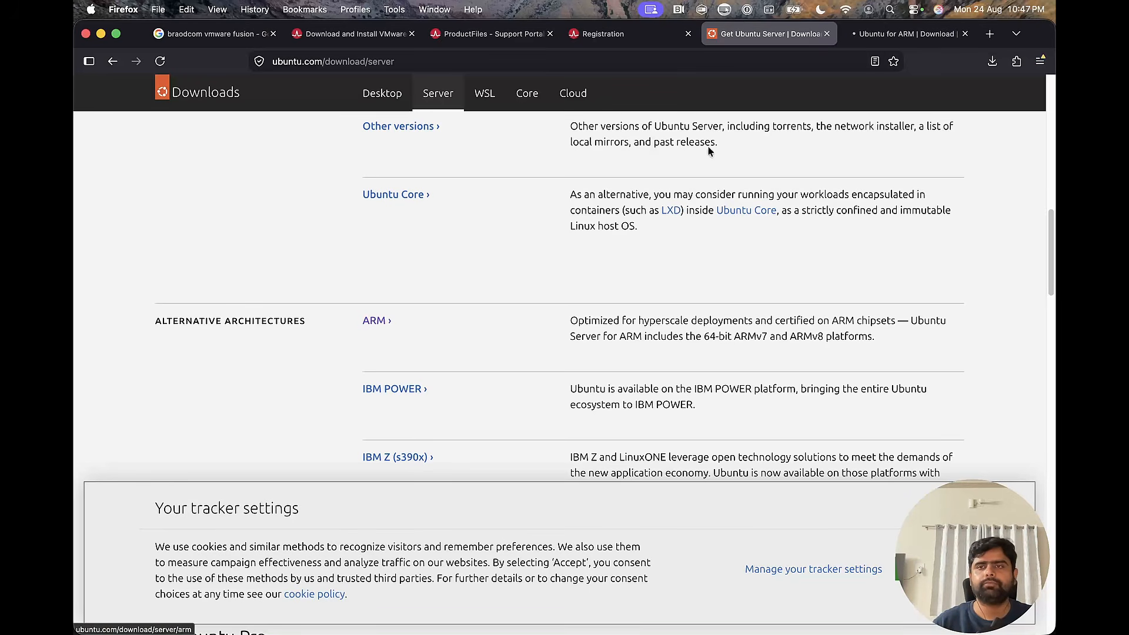
pyautogui.click(898, 36)
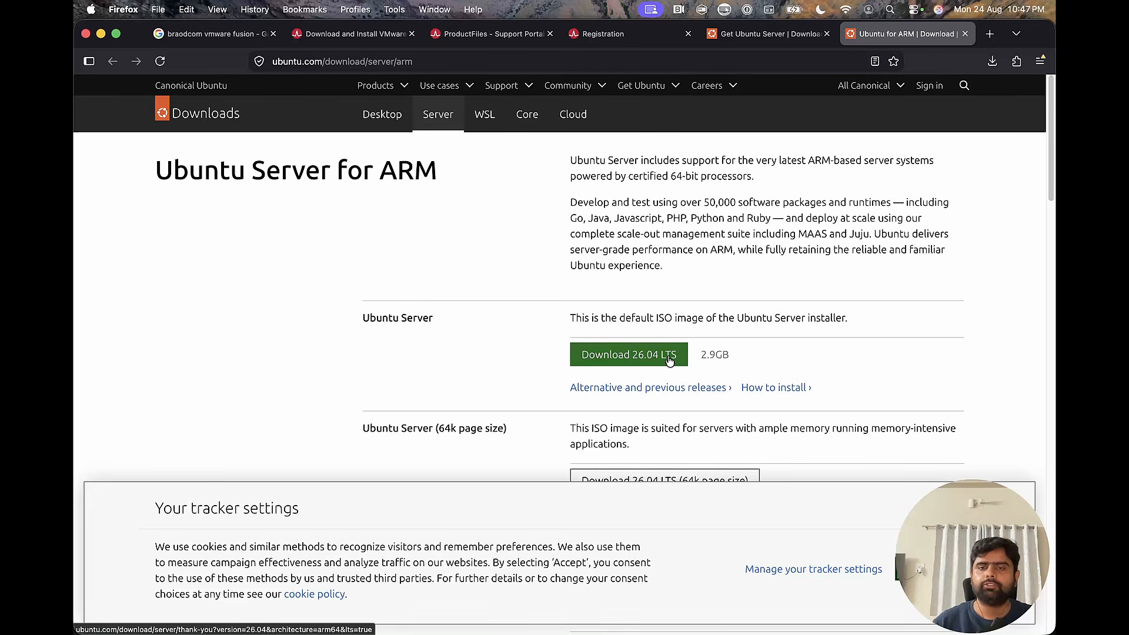
# Download the Ubuntu Server 26.04 LTS ISO for ARM and return to the ARM download page.
pyautogui.click(627, 360)
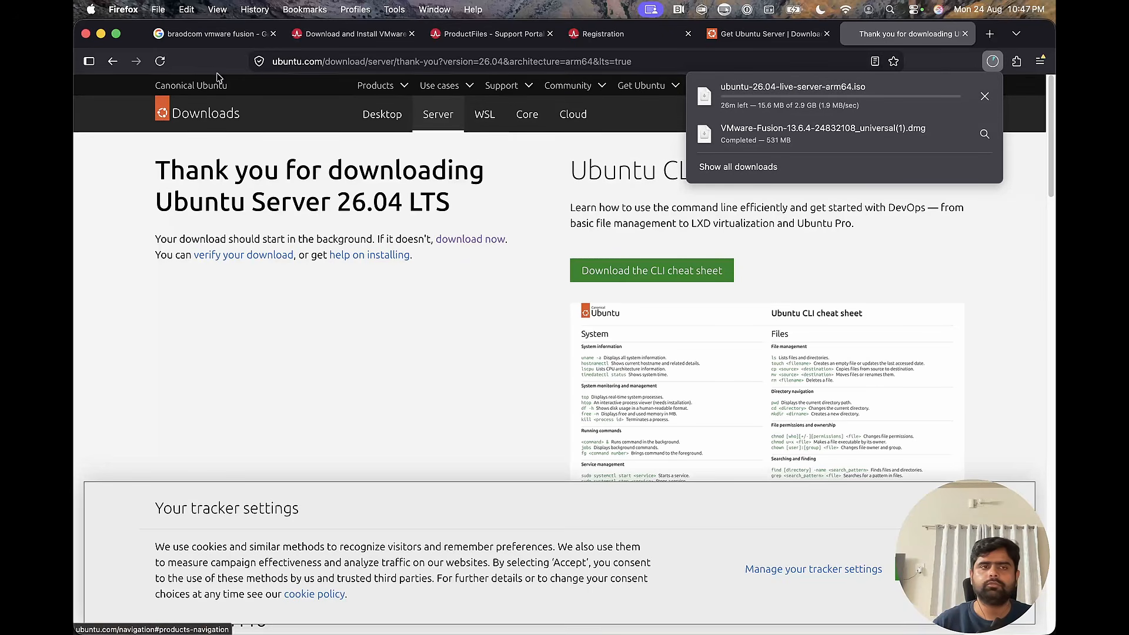
pyautogui.click(112, 63)
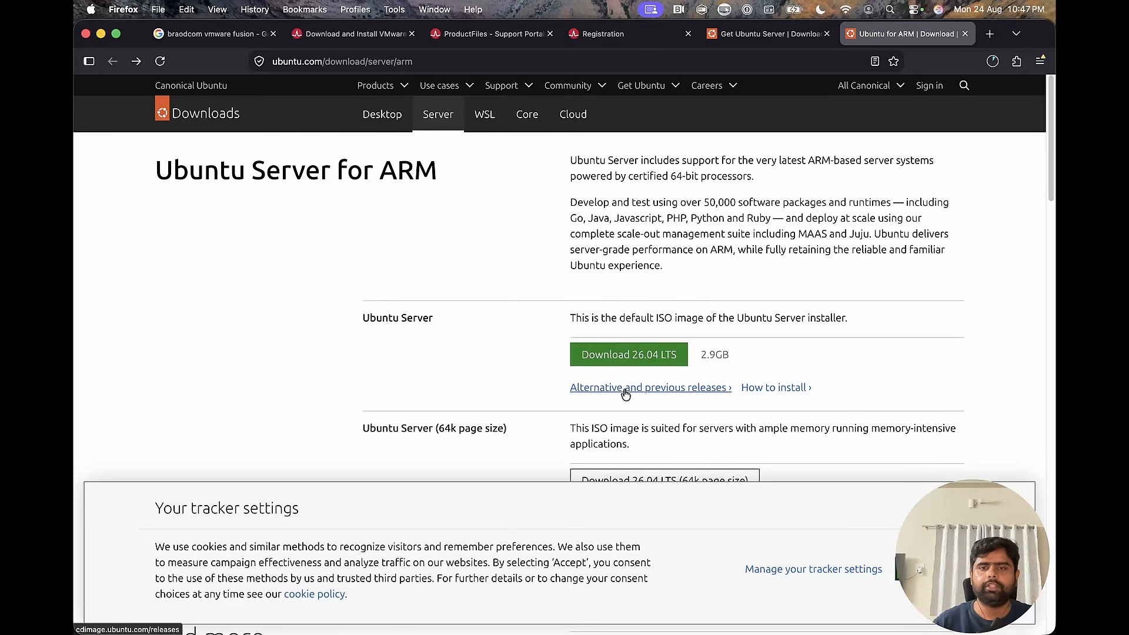
# Open the alternative and previous Ubuntu releases in a separate tab, look through the list and return to the ARM page.
pyautogui.keyDown('super'); pyautogui.click(657, 391); pyautogui.keyUp('super')
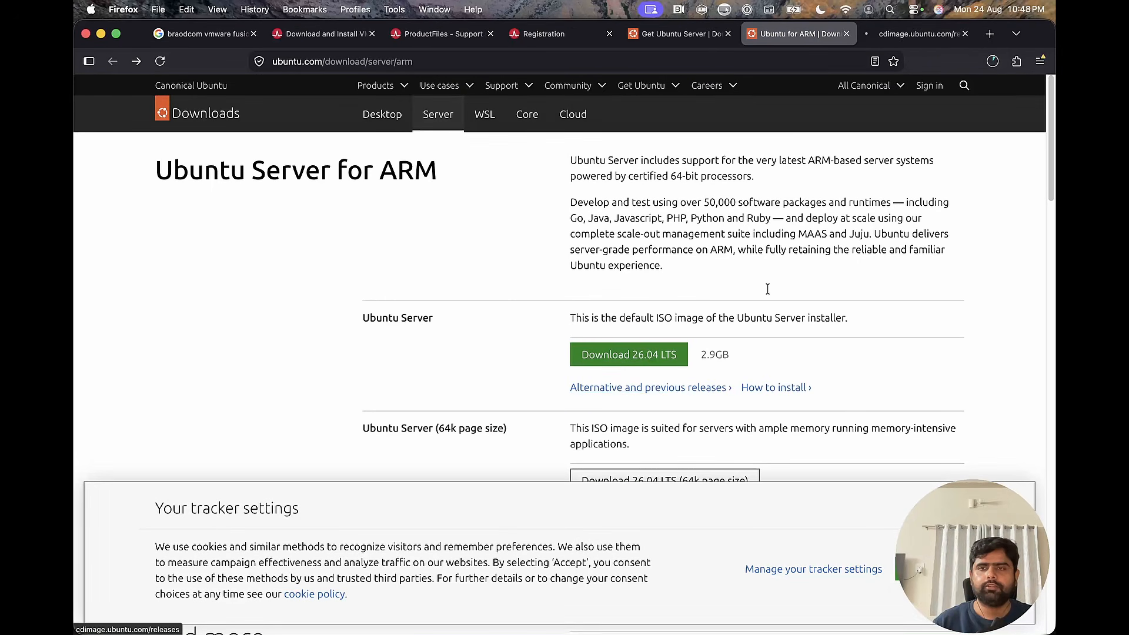
pyautogui.click(933, 34)
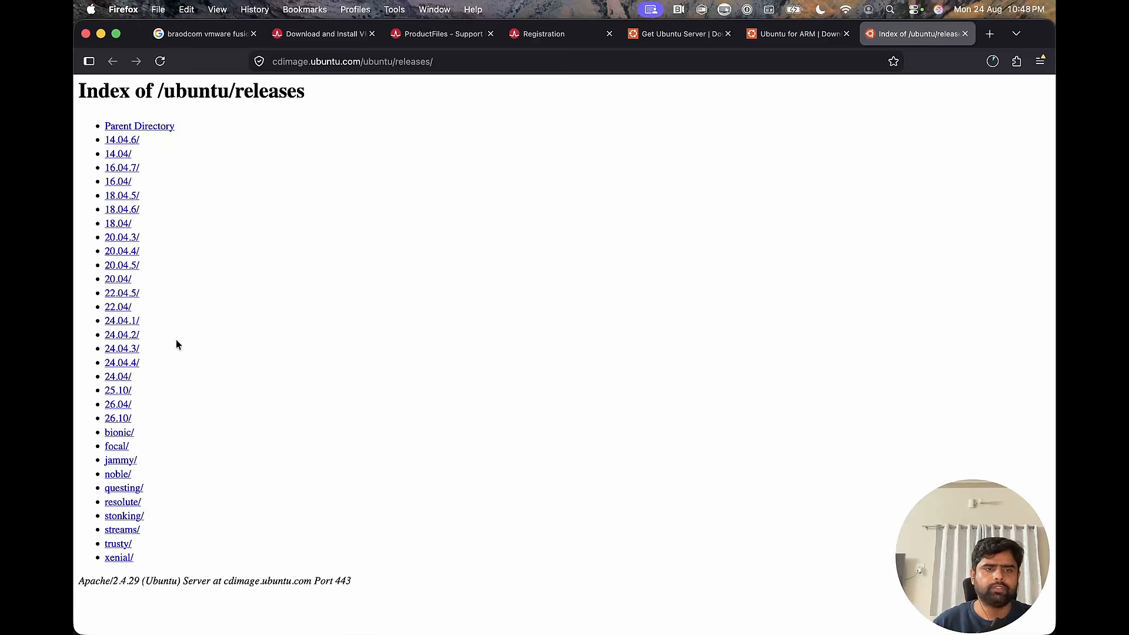
pyautogui.click(782, 35)
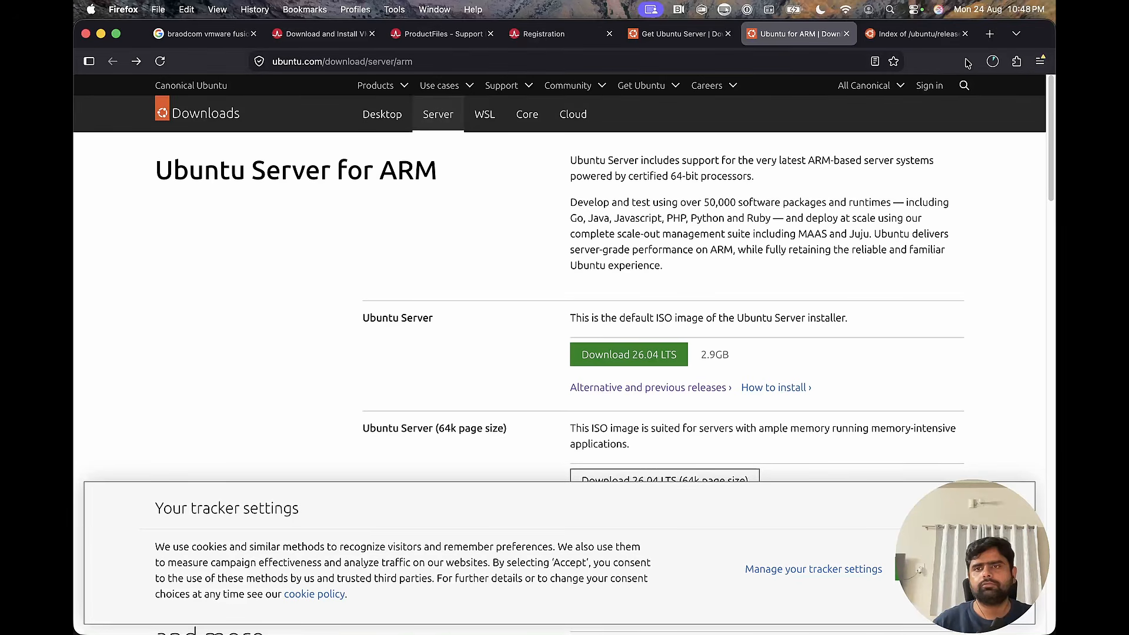
# Check the progress of the Ubuntu Server ISO download and close the downloads list.
pyautogui.click(990, 64)
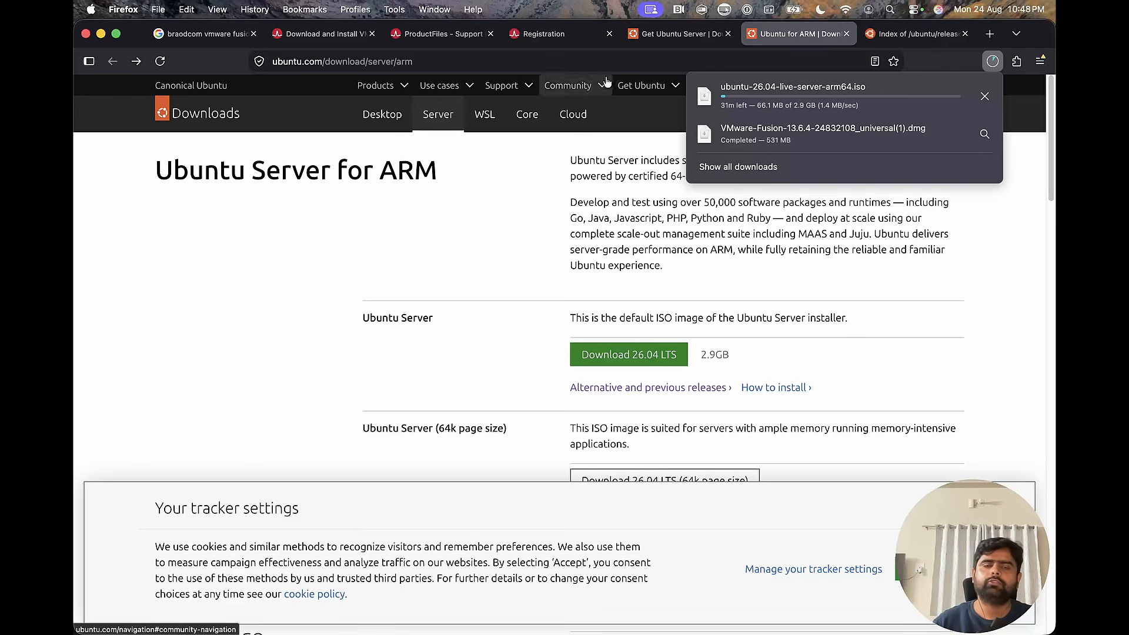
pyautogui.click(292, 239)
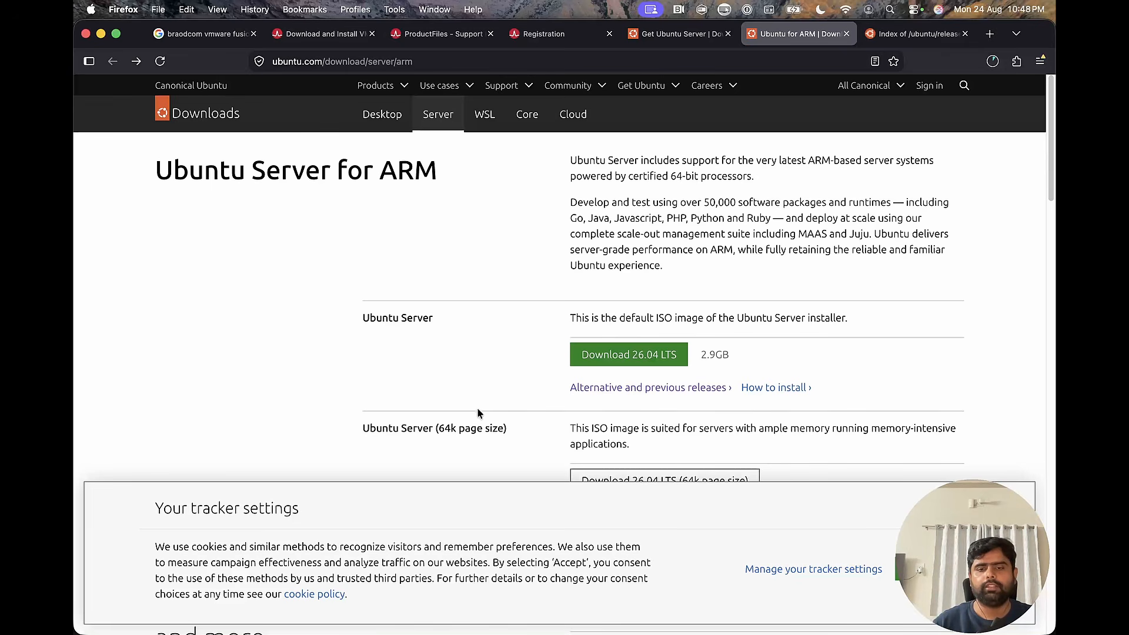
# Switch to VMware Fusion and open the application's Network settings.
pyautogui.moveTo(600, 615)
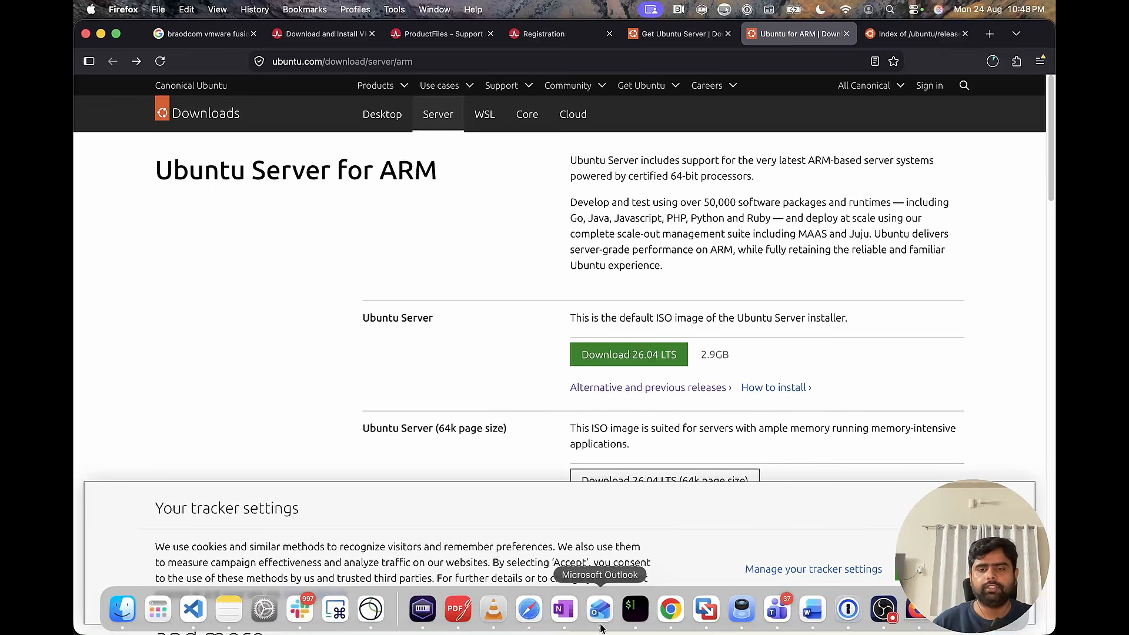
pyautogui.click(707, 609)
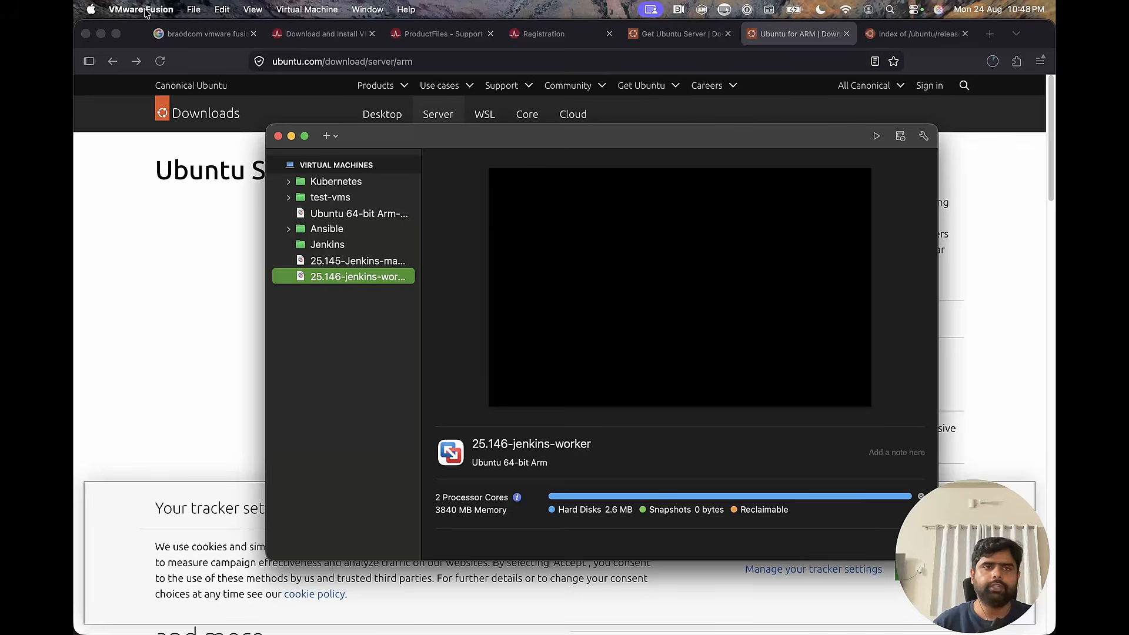
pyautogui.click(146, 11)
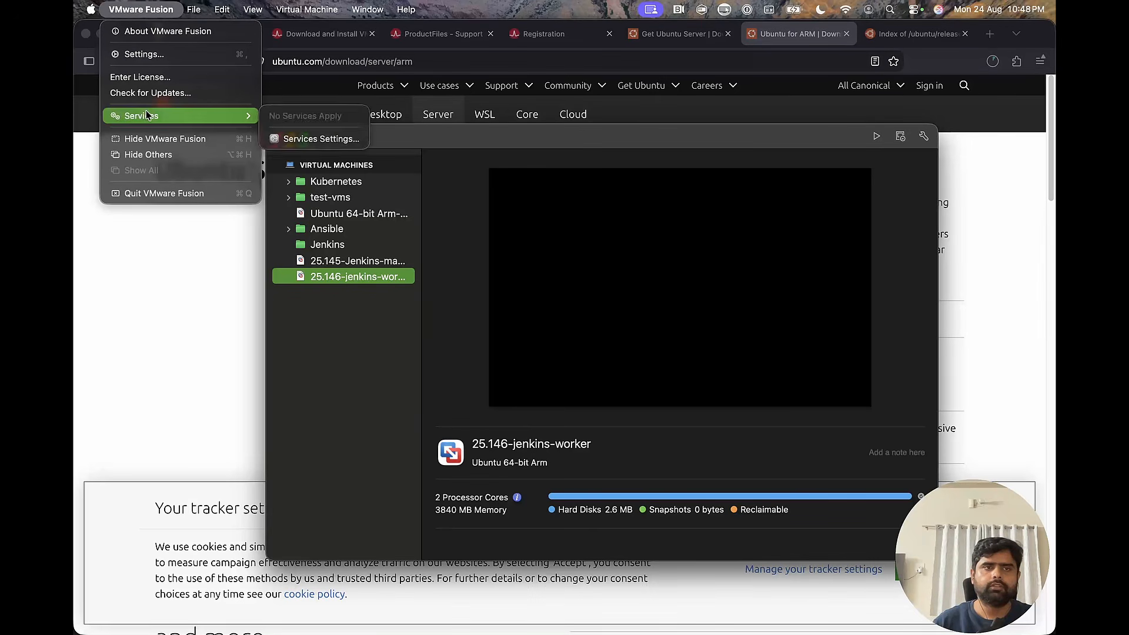
pyautogui.click(152, 56)
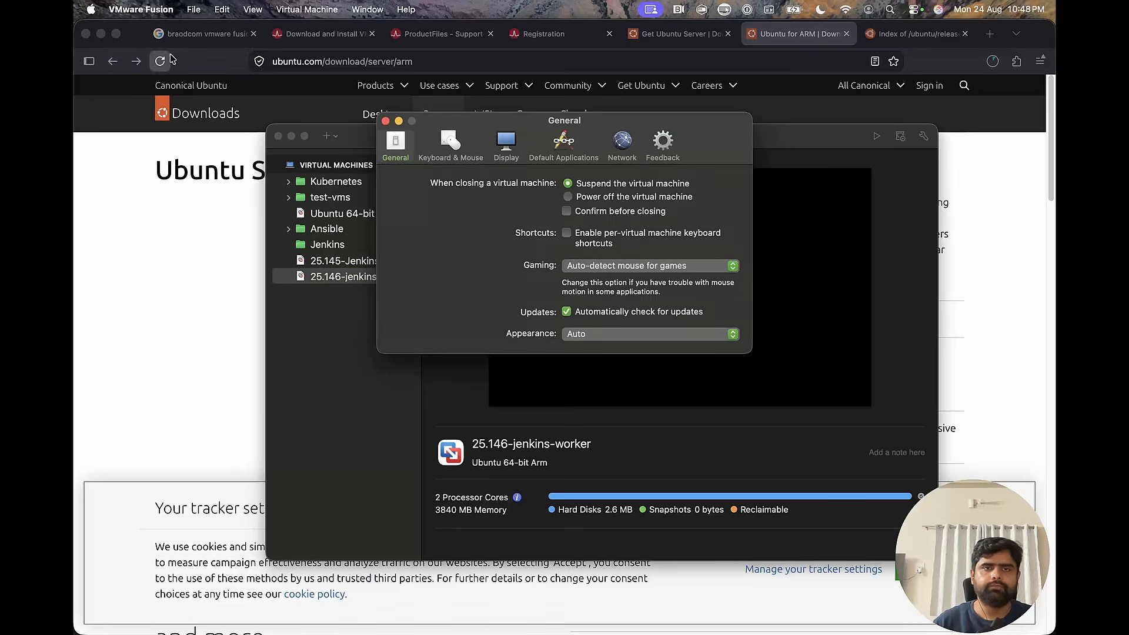
pyautogui.click(623, 144)
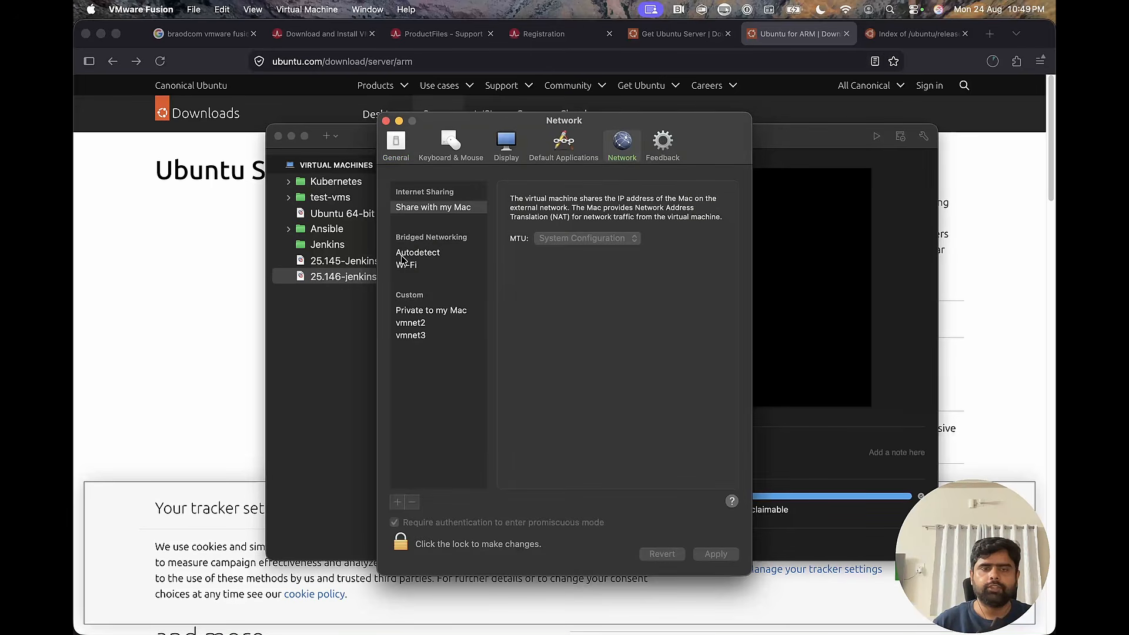
# Examine the shared, Wi-Fi bridged, private, vmnet2 and vmnet3 network configurations, including the subnets of the custom ones.
pyautogui.click(416, 327)
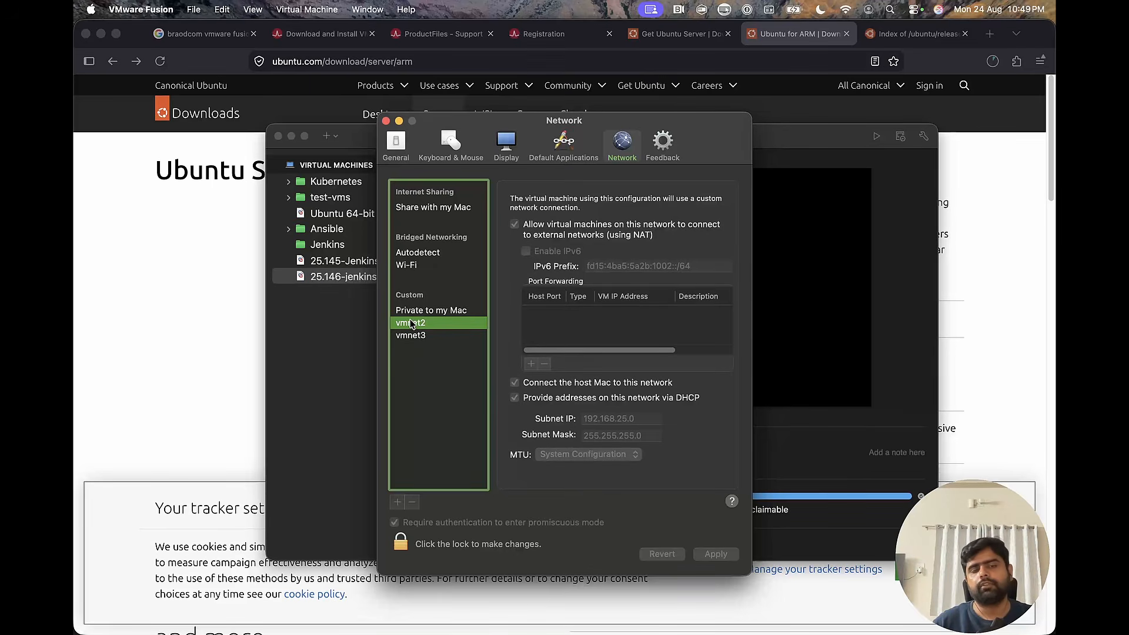
pyautogui.click(412, 312)
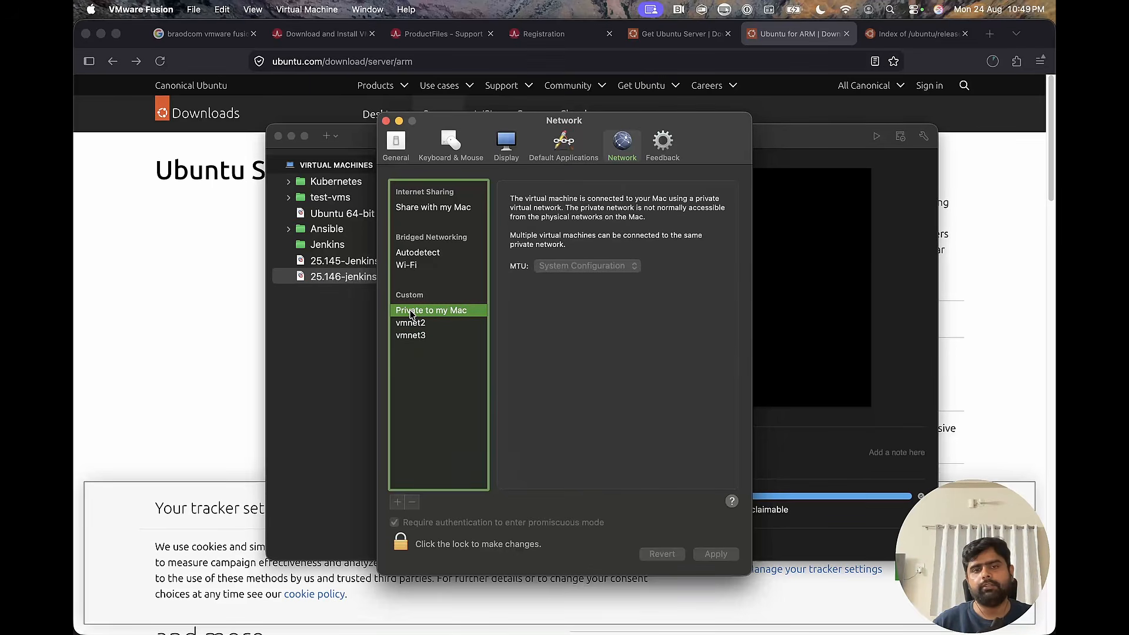
pyautogui.click(410, 266)
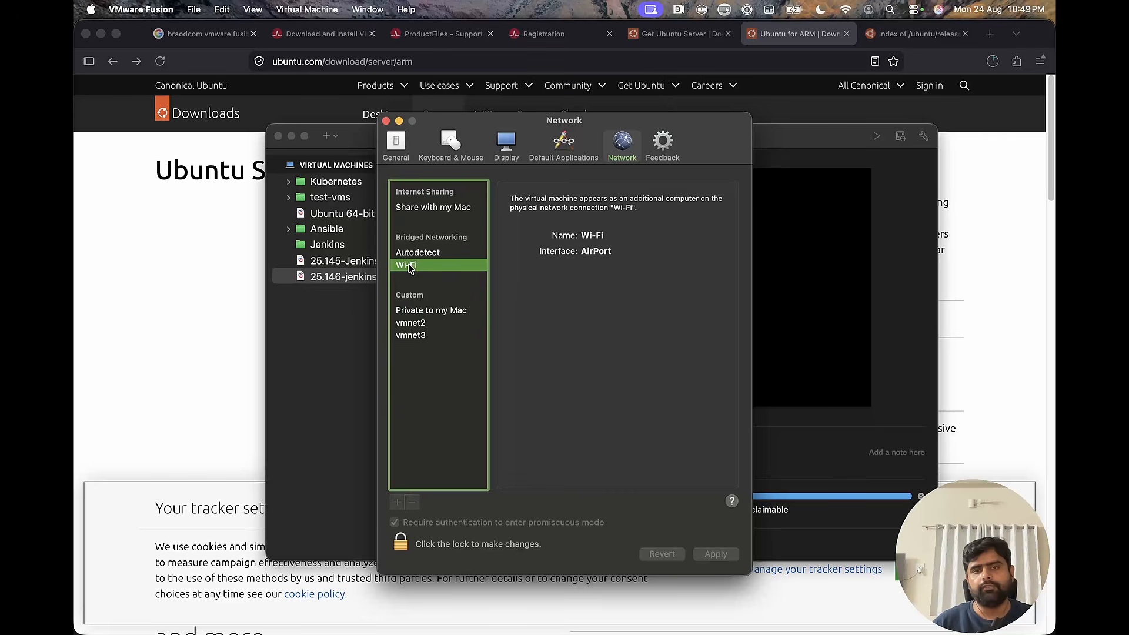
pyautogui.click(417, 209)
pyautogui.click(414, 323)
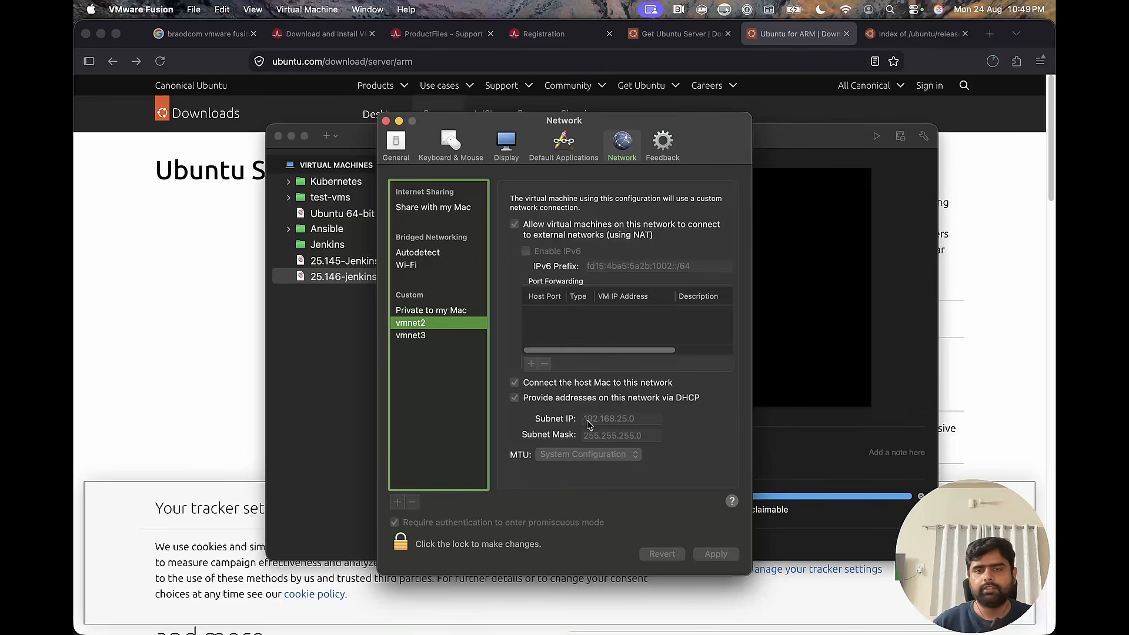
pyautogui.moveTo(591, 425)
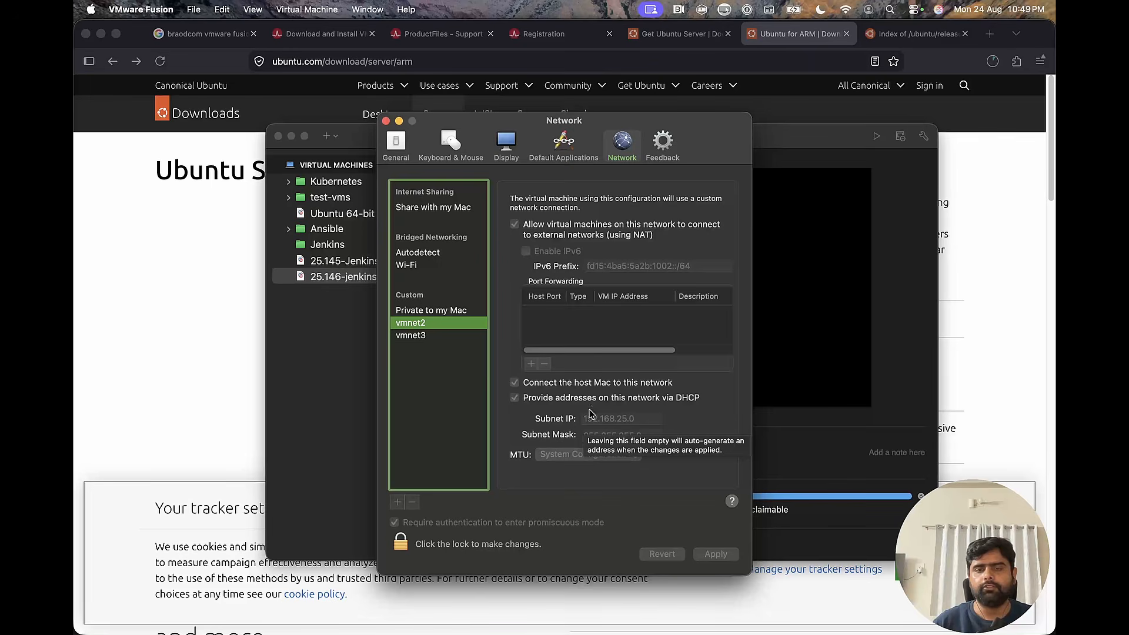
pyautogui.click(421, 337)
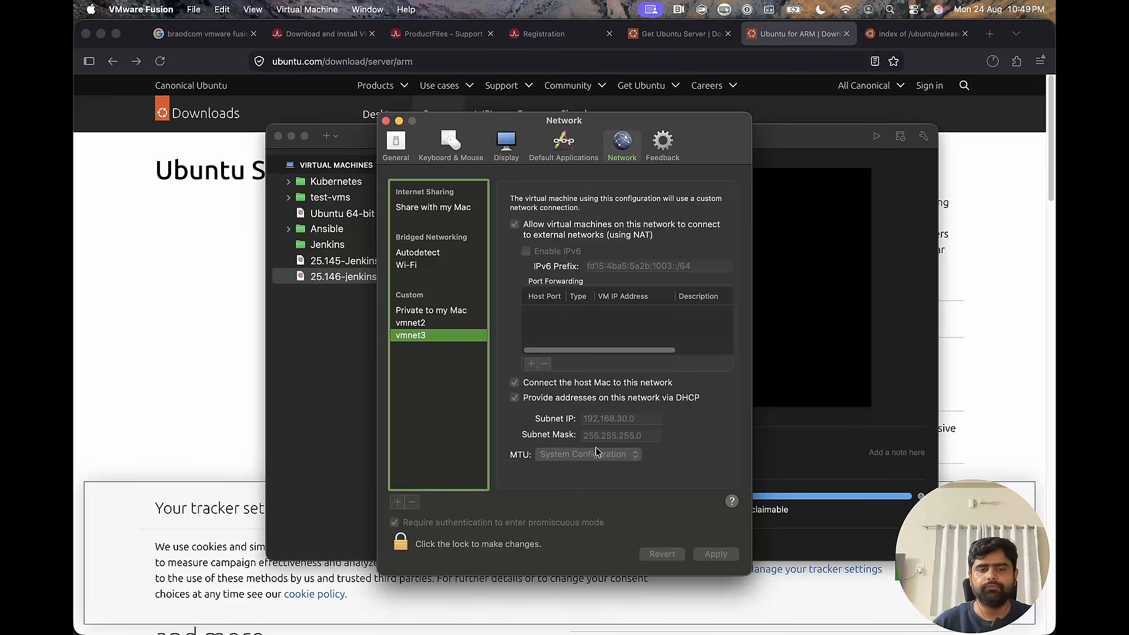
# Unlock the network settings for changes by entering the Mac account password.
pyautogui.click(401, 546)
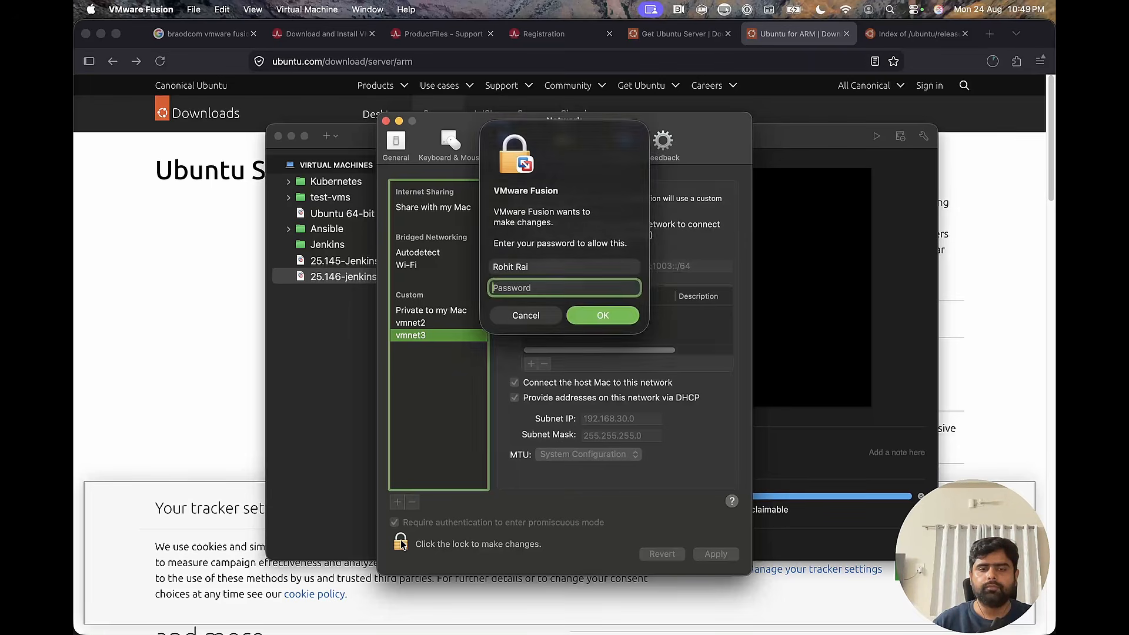
pyautogui.click(532, 317)
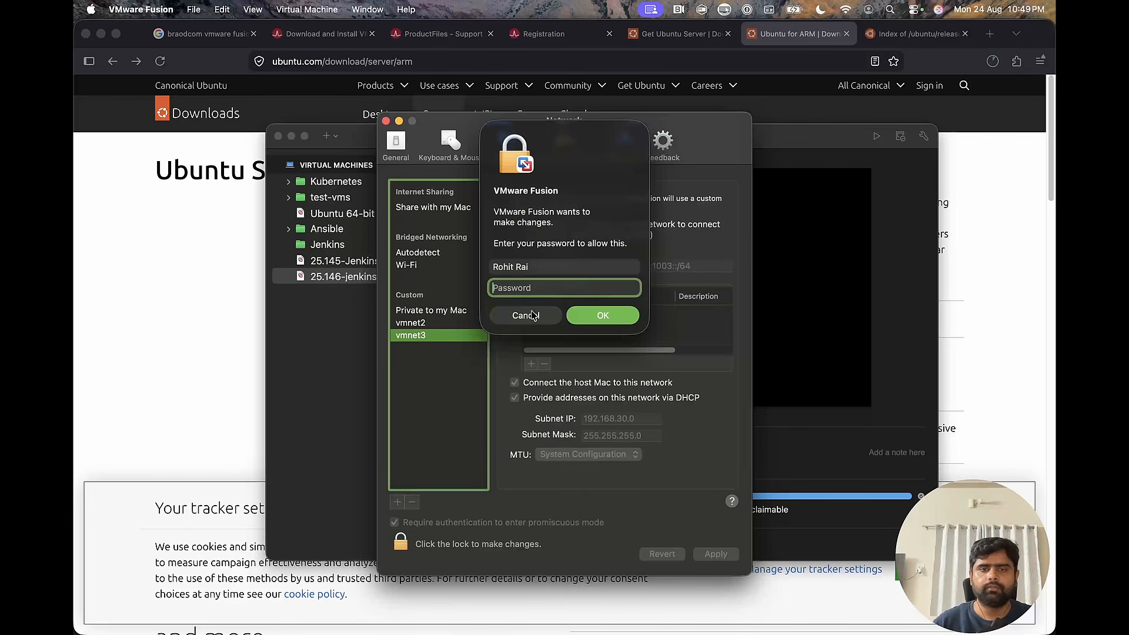
pyautogui.click(398, 548)
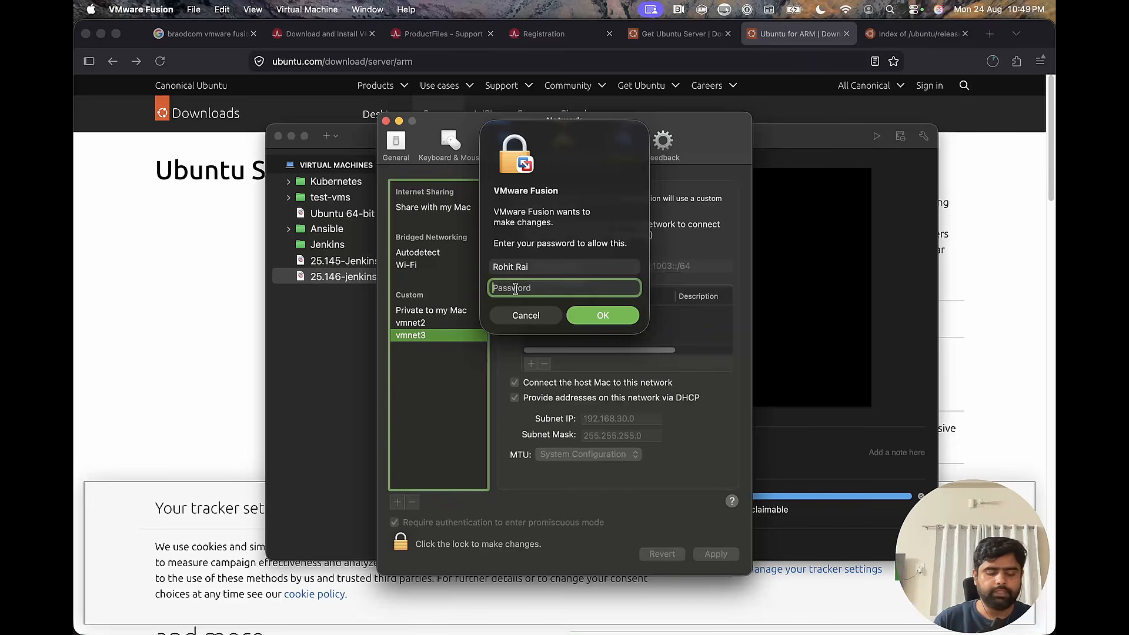
pyautogui.write('••')
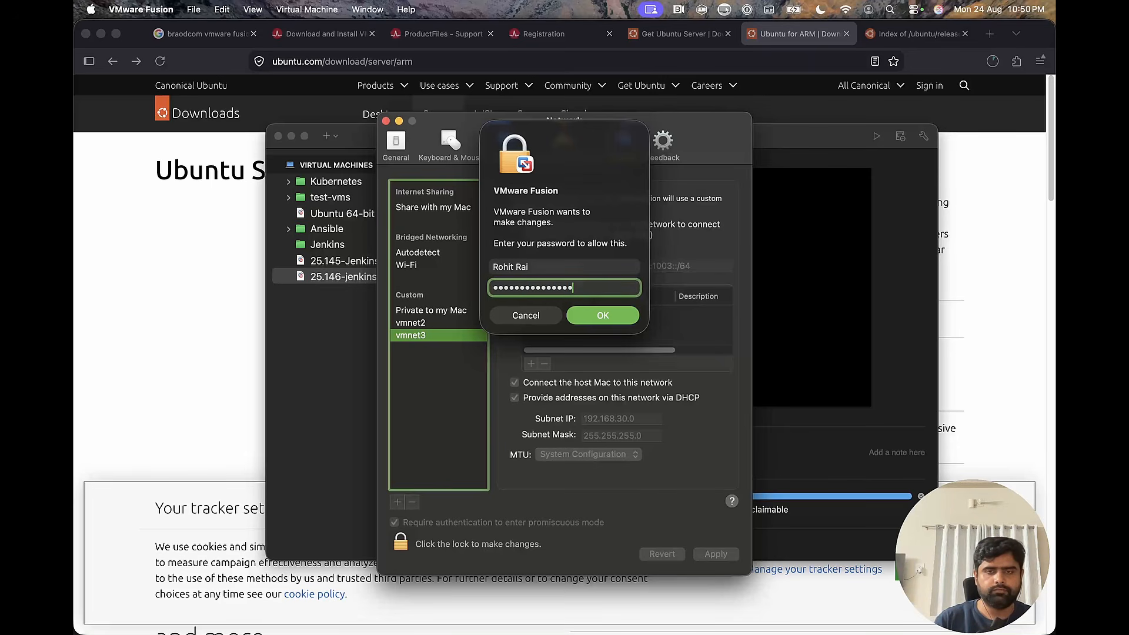
pyautogui.press('Return')
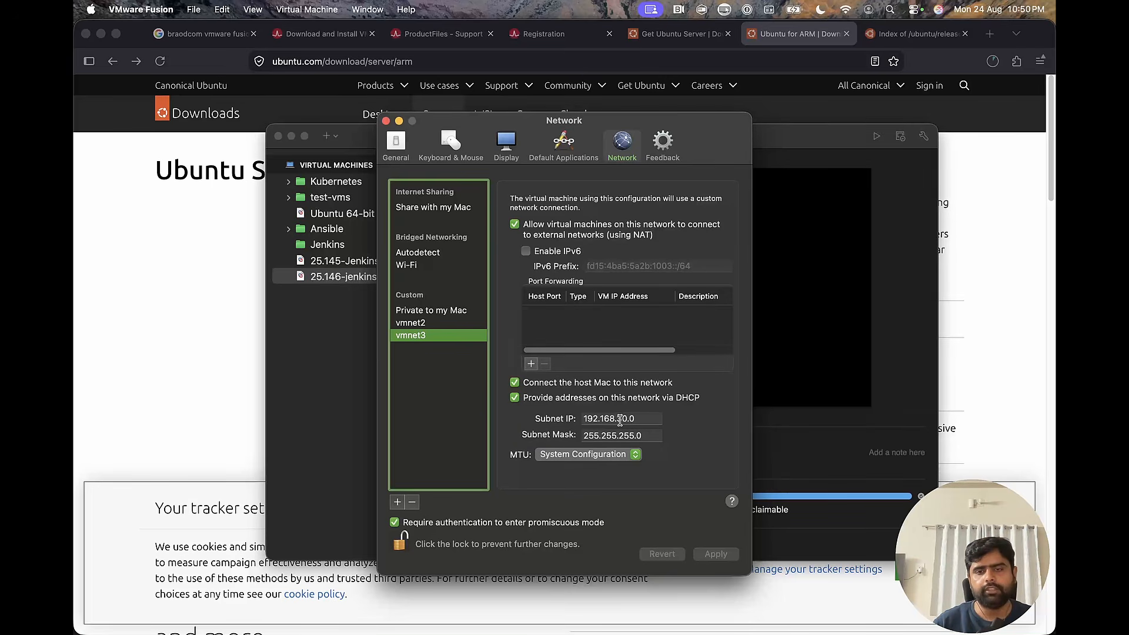
# Add a custom network with subnet IP 192.168.50.0, allow its virtual machines to reach external networks using NAT, and apply it.
pyautogui.click(422, 323)
pyautogui.click(424, 335)
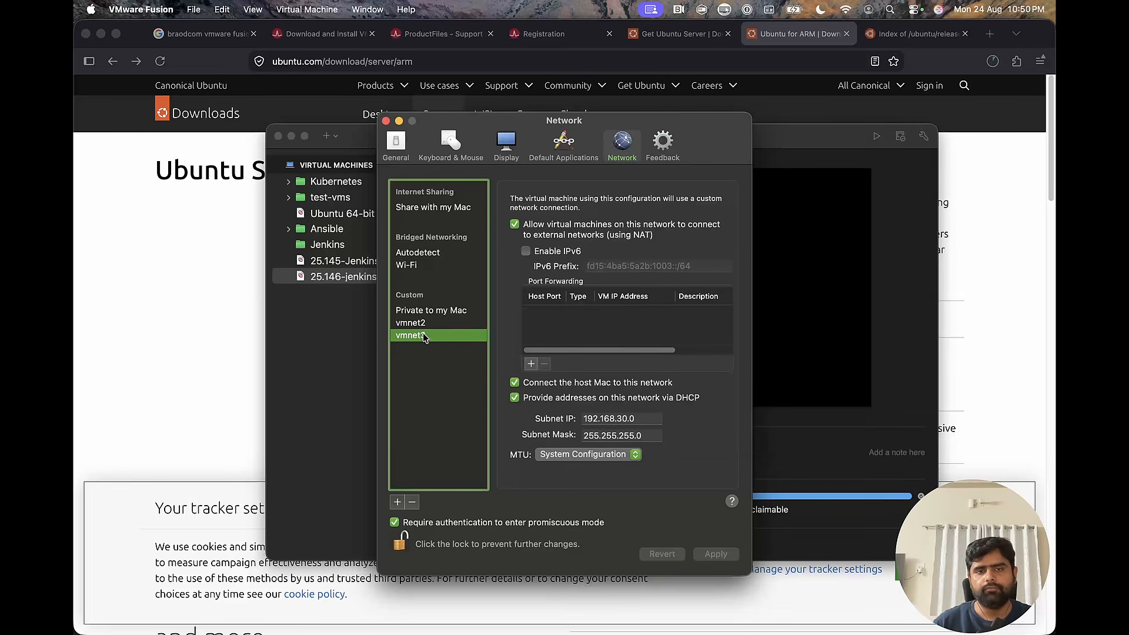
pyautogui.click(398, 501)
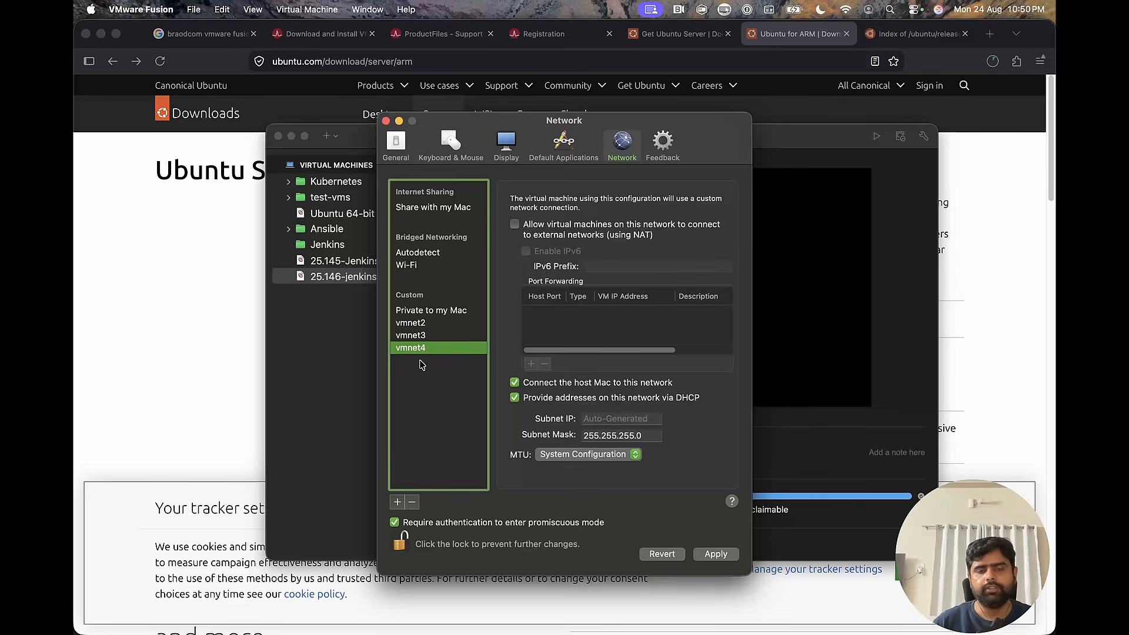
pyautogui.click(594, 420)
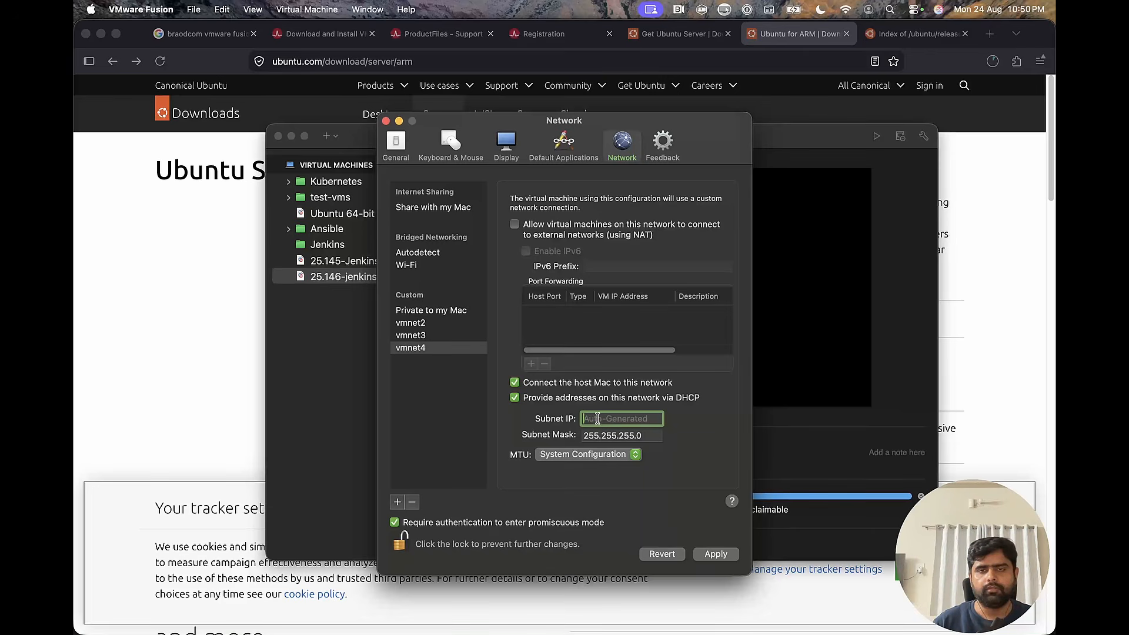
pyautogui.write('192.168.50.0')
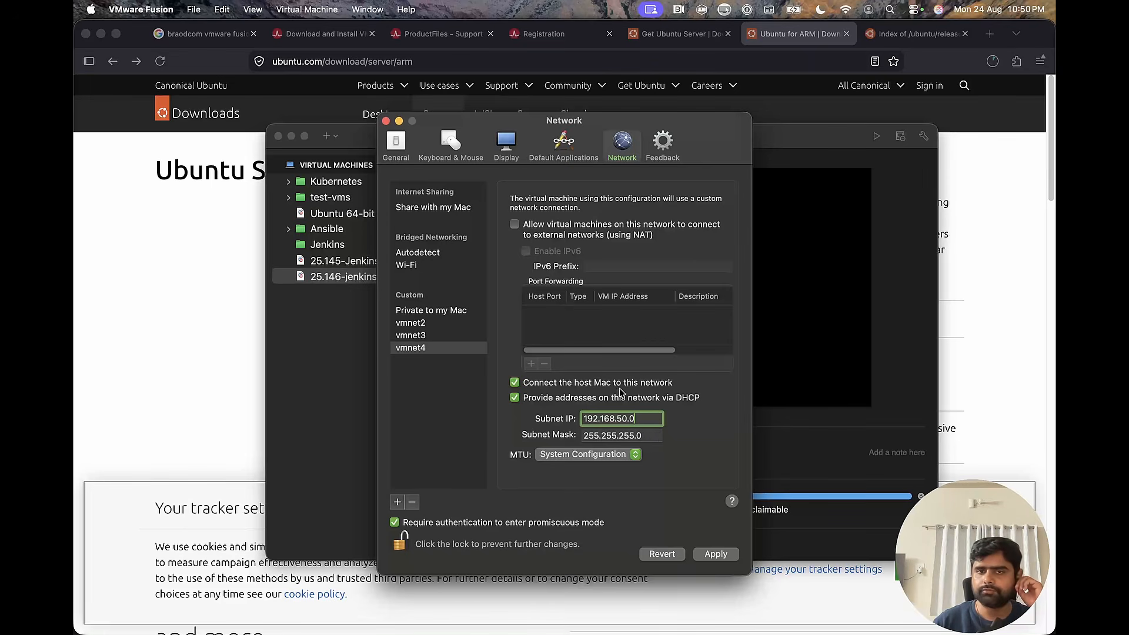
pyautogui.click(515, 225)
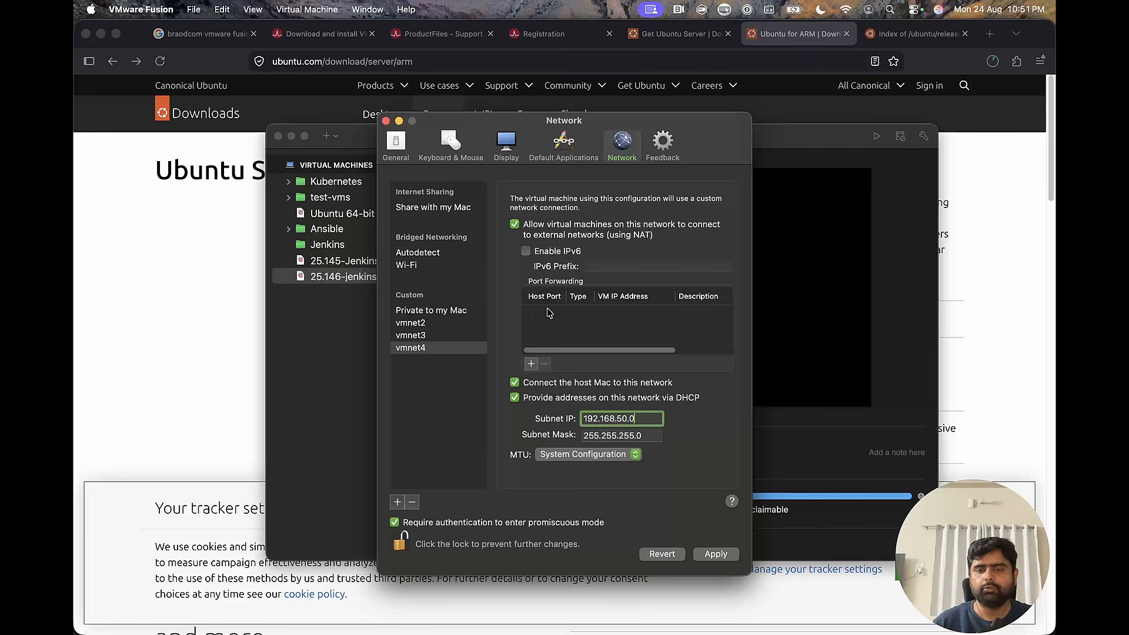
pyautogui.click(716, 555)
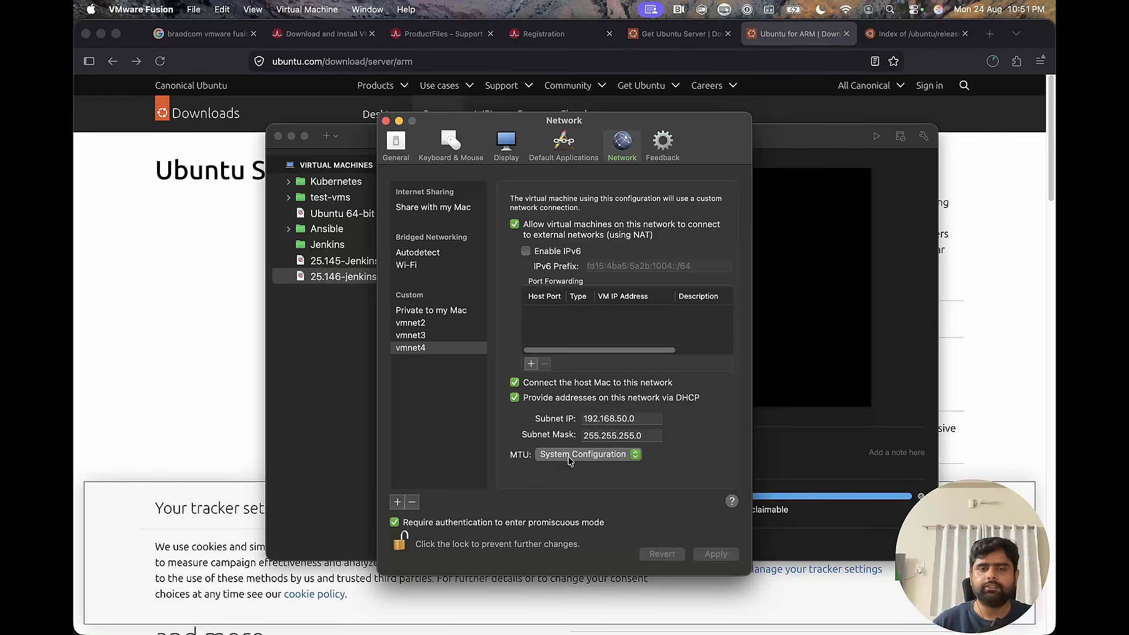
# Review the new network's MTU options, compare its configuration with vmnet2 and vmnet3, and close the settings.
pyautogui.click(638, 457)
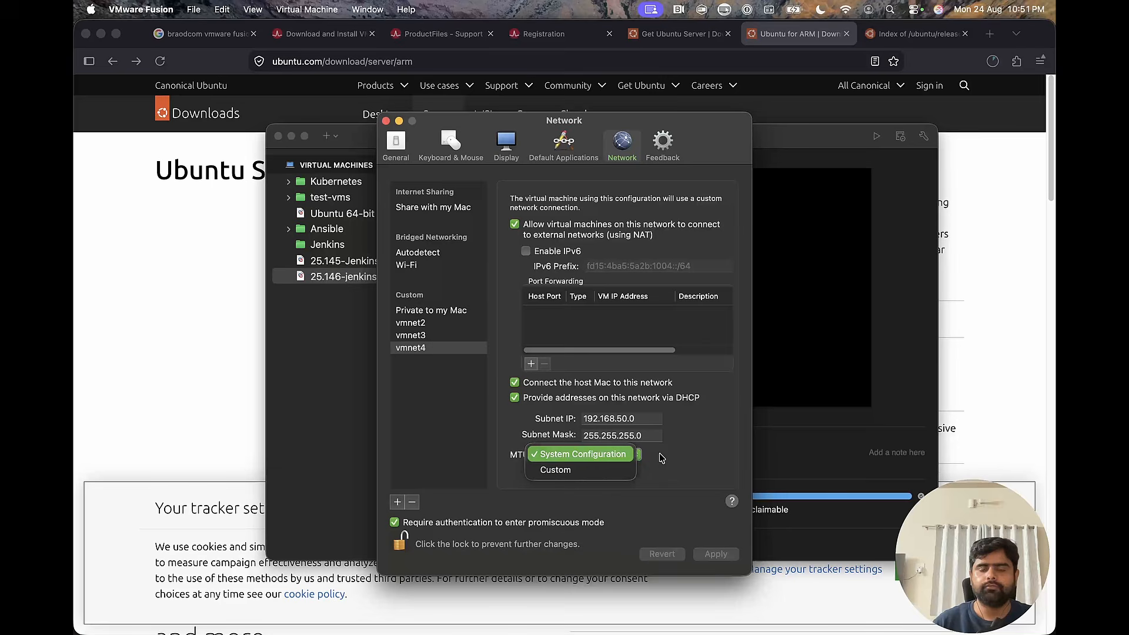
pyautogui.click(670, 463)
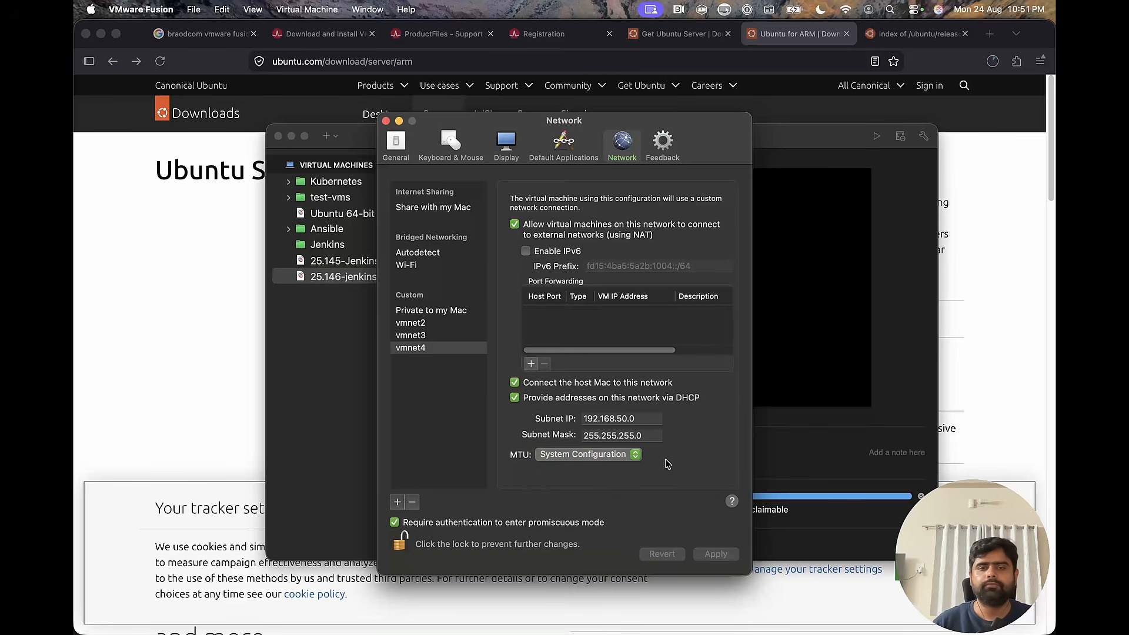
pyautogui.click(421, 337)
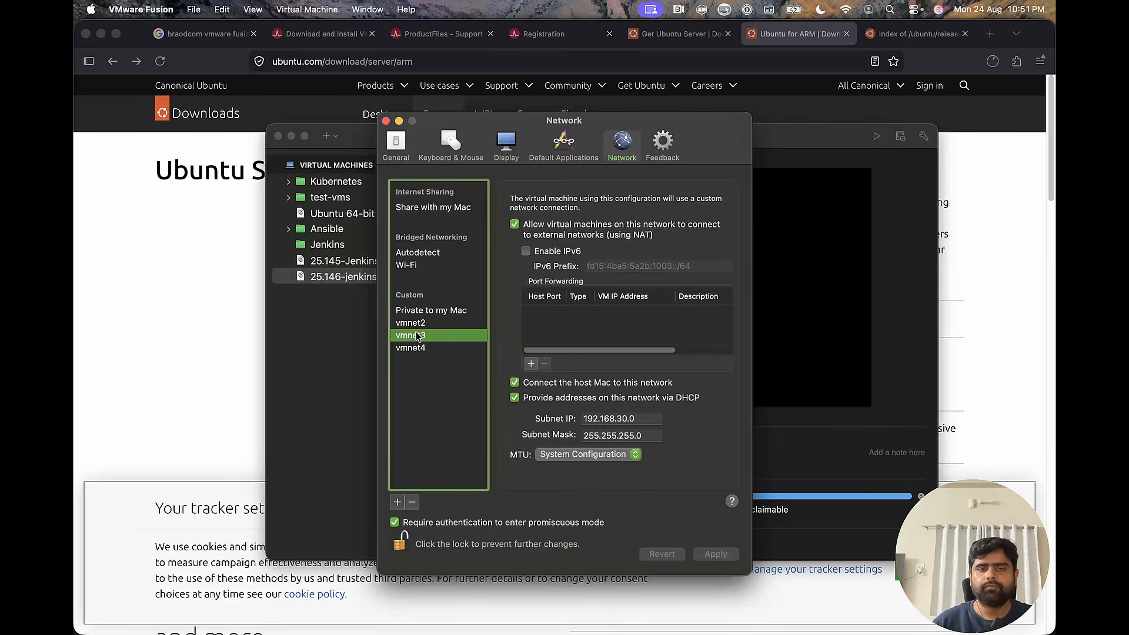
pyautogui.click(418, 324)
pyautogui.click(418, 349)
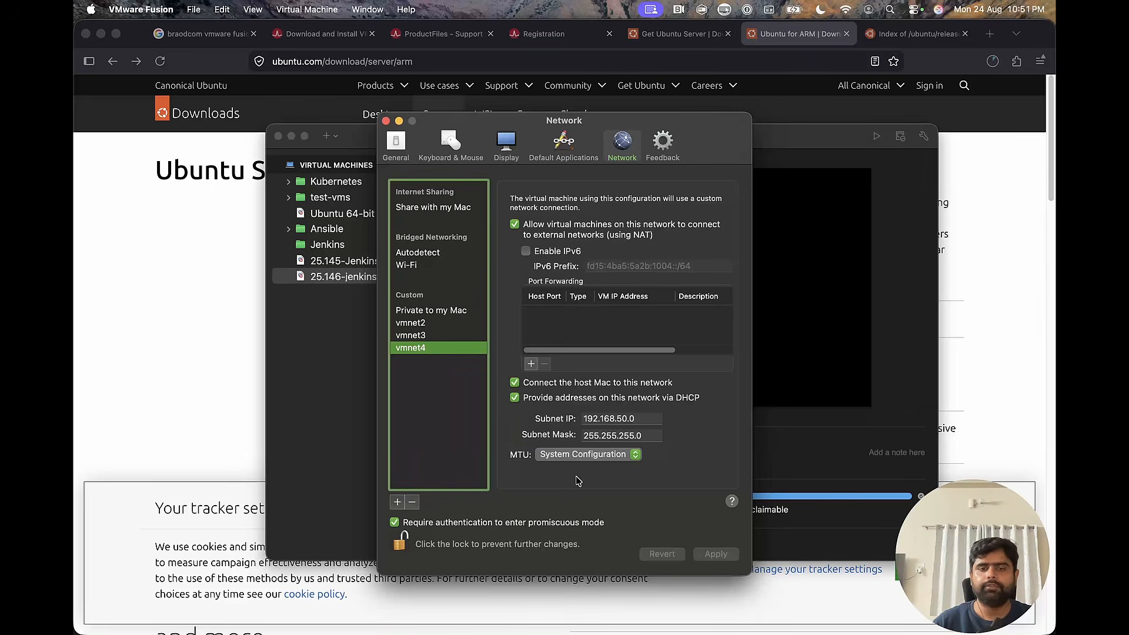
pyautogui.click(386, 121)
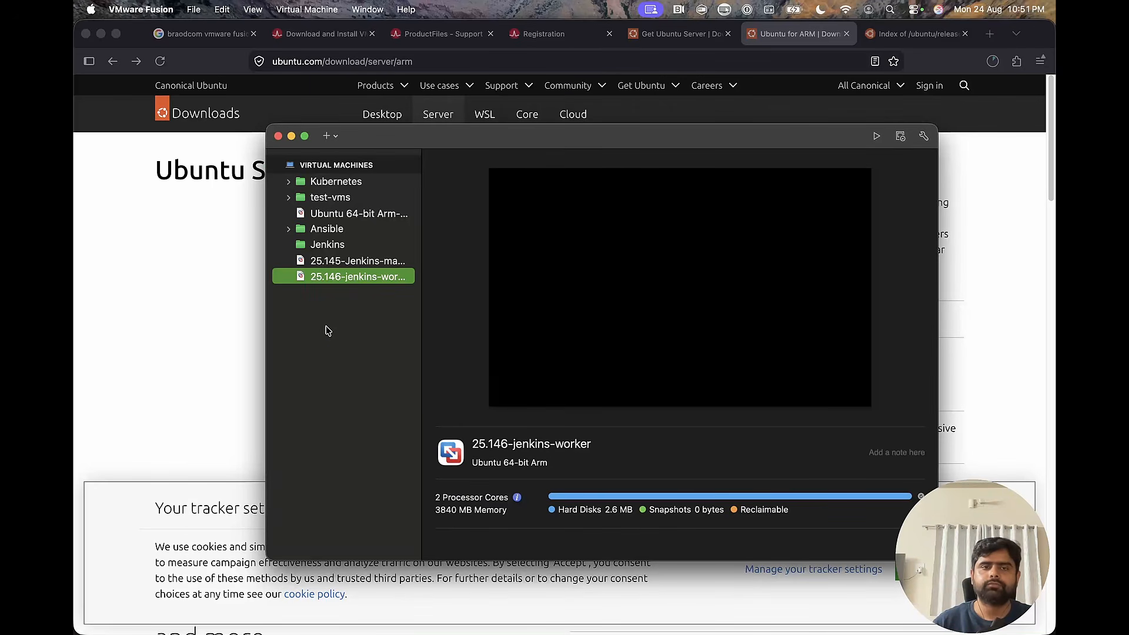
pyautogui.click(332, 165)
pyautogui.click(330, 136)
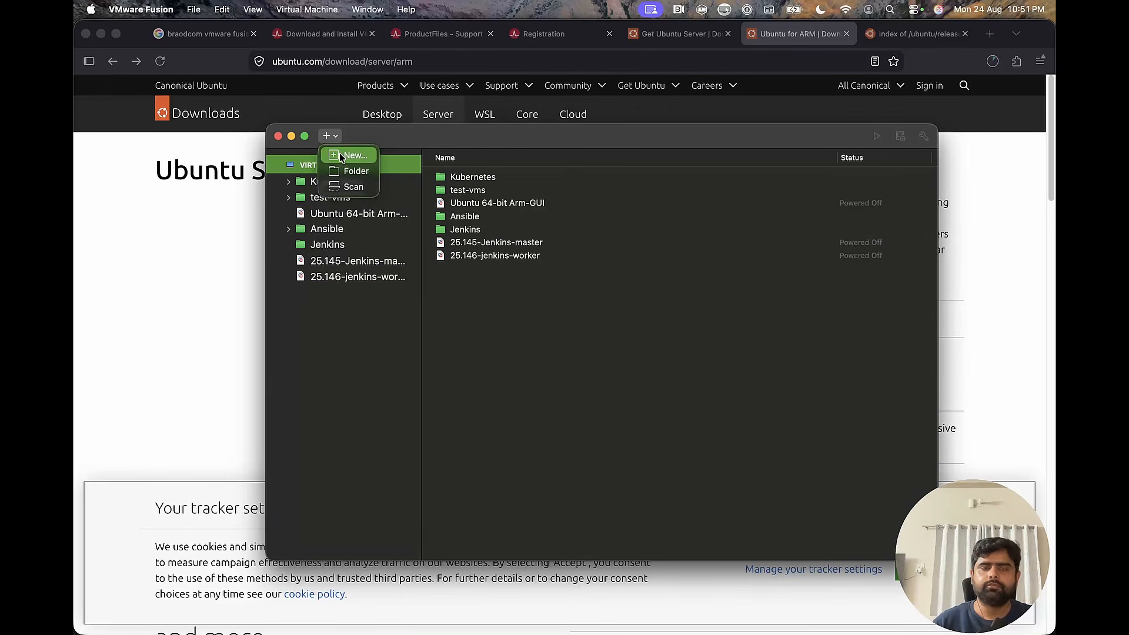
pyautogui.click(343, 156)
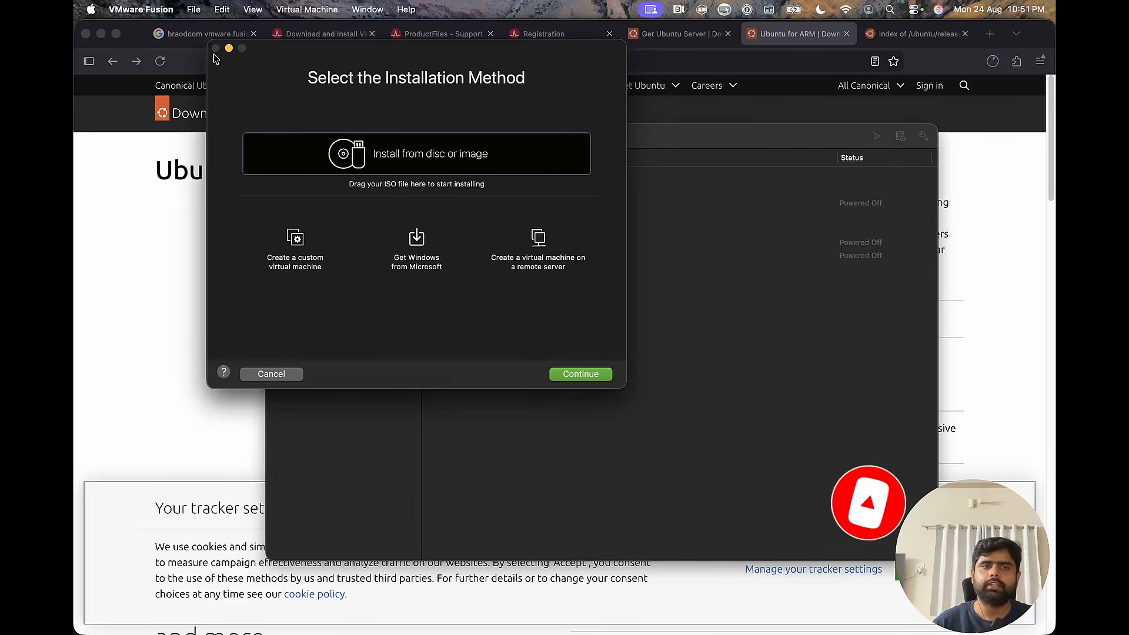
pyautogui.click(283, 373)
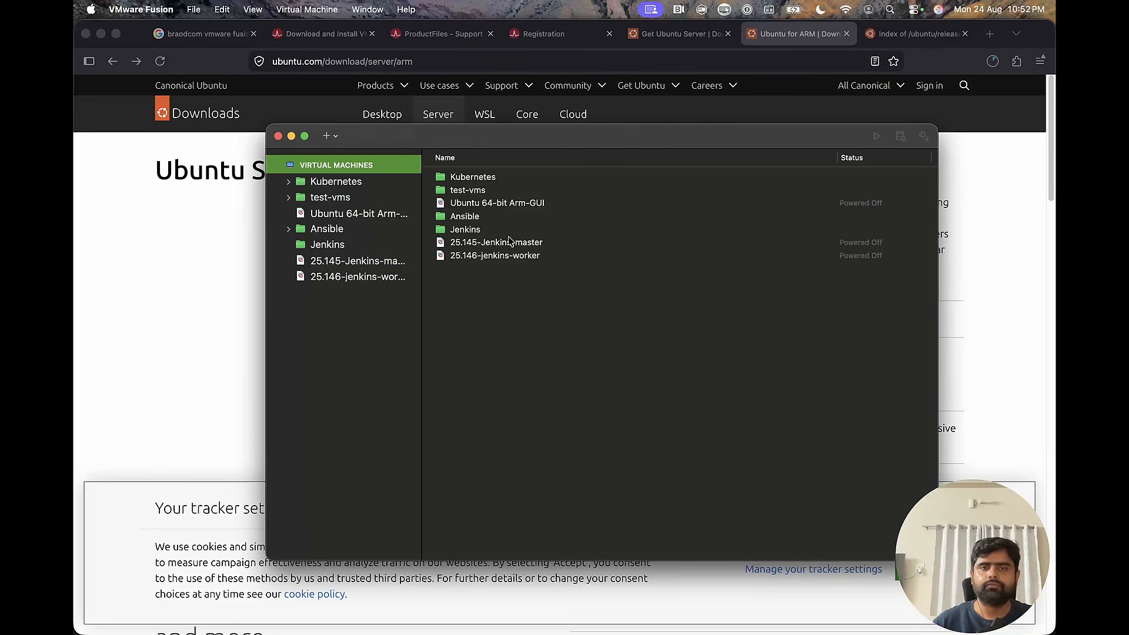